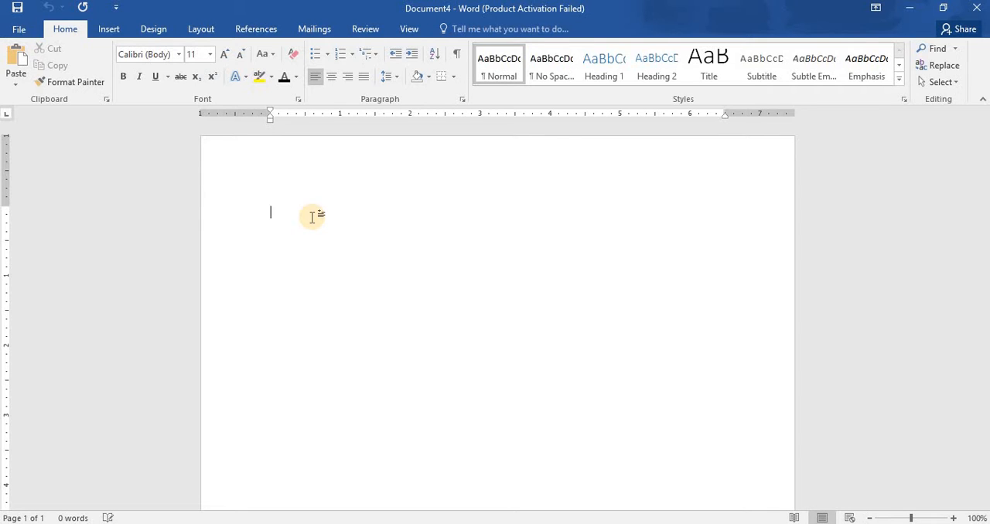
Enter the text "Heading Heading" on the first line of the blank document.
{"action": "type", "text": "H"}
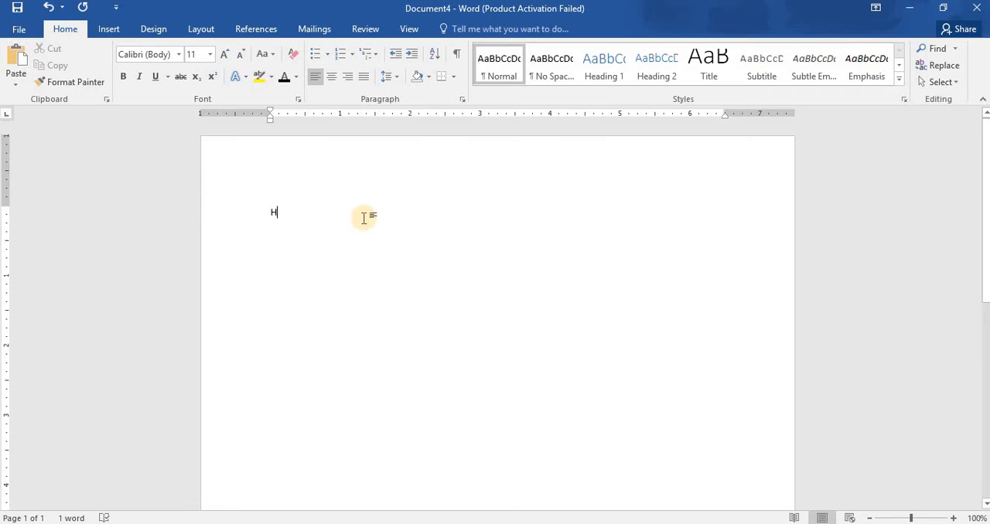
{"action": "left_click", "coordinate": [952, 519]}
{"action": "left_click", "coordinate": [952, 519]}
{"action": "left_click", "coordinate": [953, 519]}
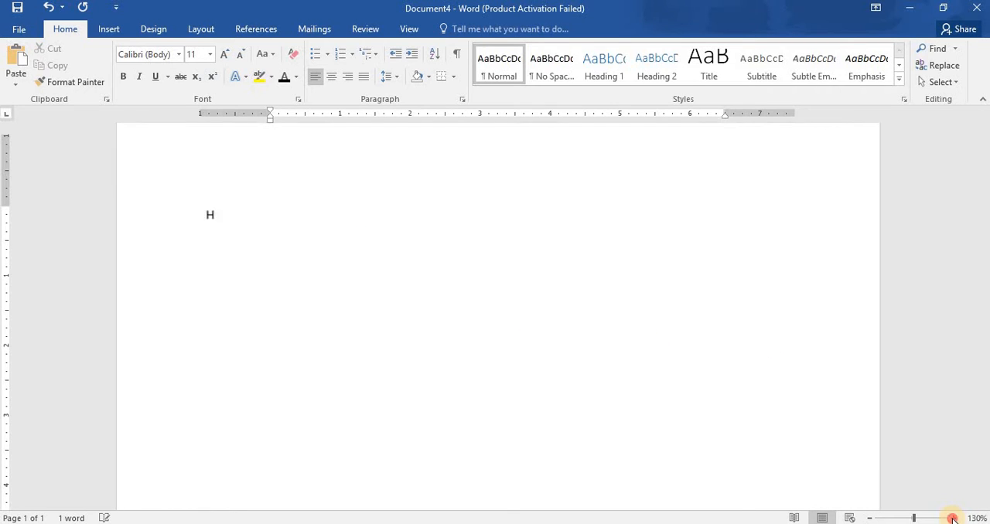
{"action": "left_click", "coordinate": [953, 519]}
{"action": "left_click", "coordinate": [953, 519]}
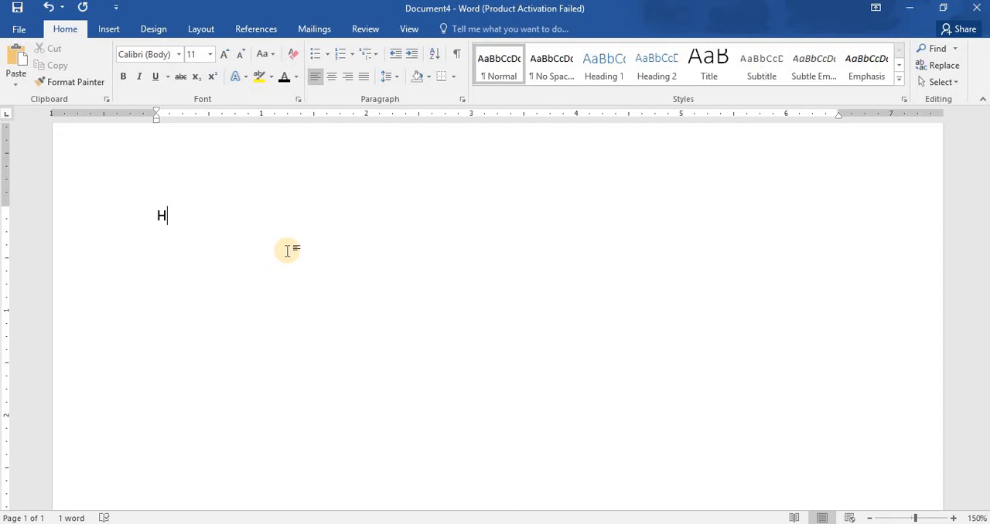
{"action": "type", "text": "eading"}
{"action": "type", "text": "H"}
{"action": "type", "text": "eading"}
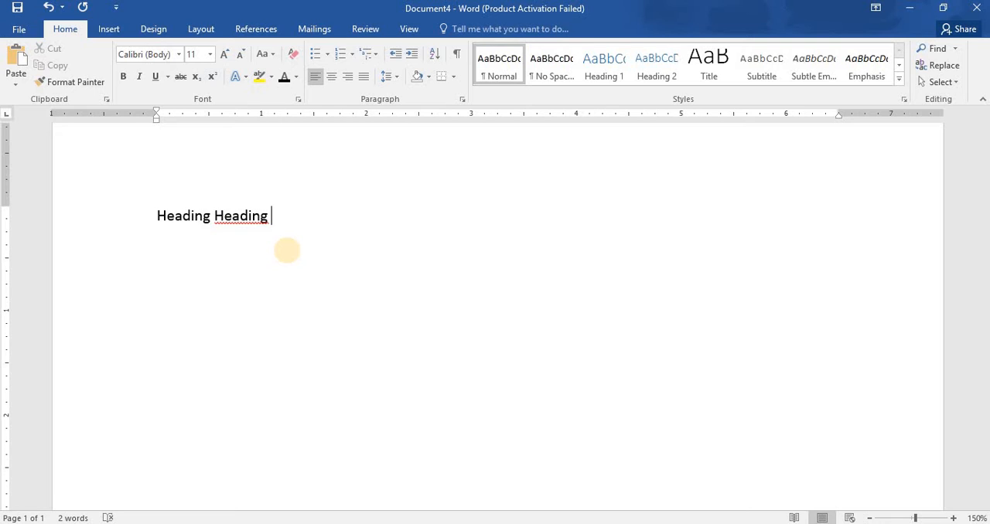
Erase the second "Heading" and start a new line below the remaining word.
{"action": "key", "text": "BackSpace"}
{"action": "key", "text": "BackSpace"}
{"action": "key", "text": "BackSpace"}
{"action": "key", "text": "BackSpace"}
{"action": "key", "text": "BackSpace"}
{"action": "key", "text": "BackSpace"}
{"action": "key", "text": "BackSpace"}
{"action": "key", "text": "BackSpace"}
{"action": "key", "text": "BackSpace"}
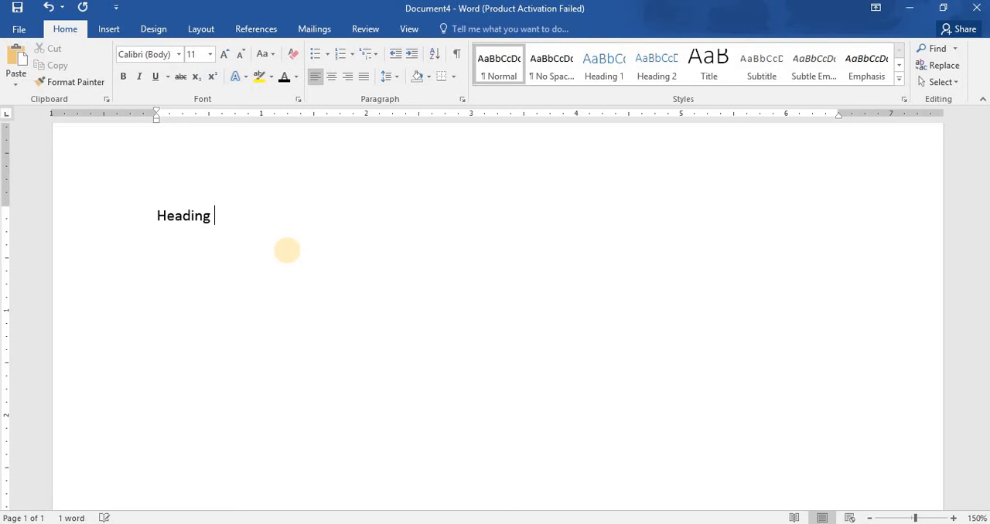
{"action": "key", "text": "Return"}
{"action": "key", "text": "BackSpace"}
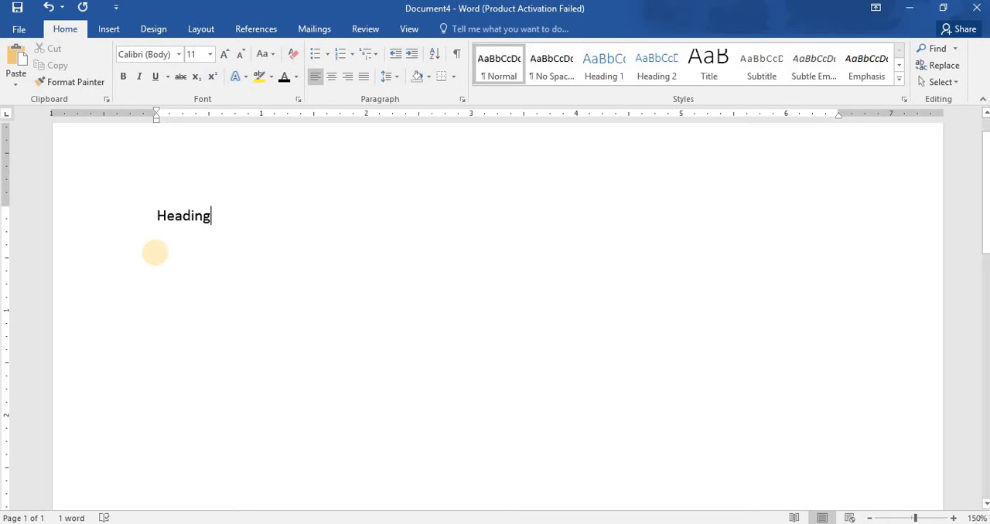
{"action": "key", "text": "Return"}
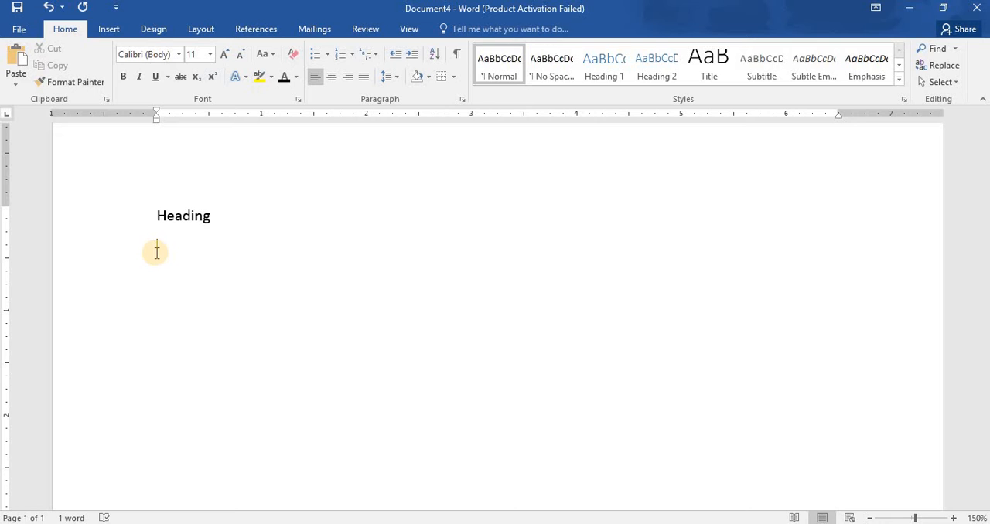
Paste the copied ADO.NET Architecture text below the first line and delete the "Heading" line above it.
{"action": "type", "text": "ADO.NET Architecture  ADO.NET is a data access technology from Microsoft .Net Framework, which provides communication between relational and non-relational systems through a common set of components.  The two key components of ADO.NET are Data Providers and DataSet. The .Net Framework includes mainly three Data Providers for ADO.NET. They are the Microsoft SQL Server Data Provider, OLEDB Data Provider and ODBC Data Provider. SQL Server uses the SqlConnection object, OLEDB uses the OleDbConnection Object and ODBC uses OdbcConnection Object respectively."}
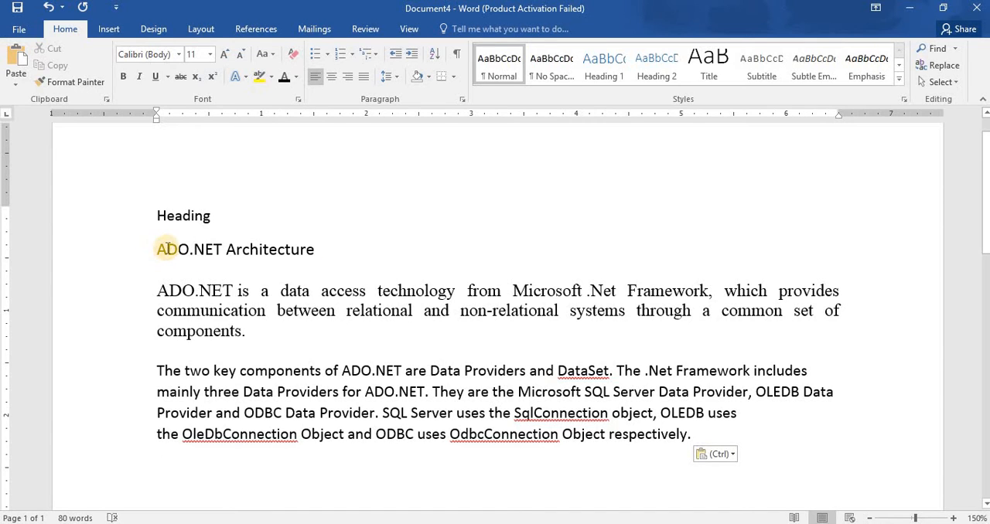
{"action": "left_click", "coordinate": [167, 249]}
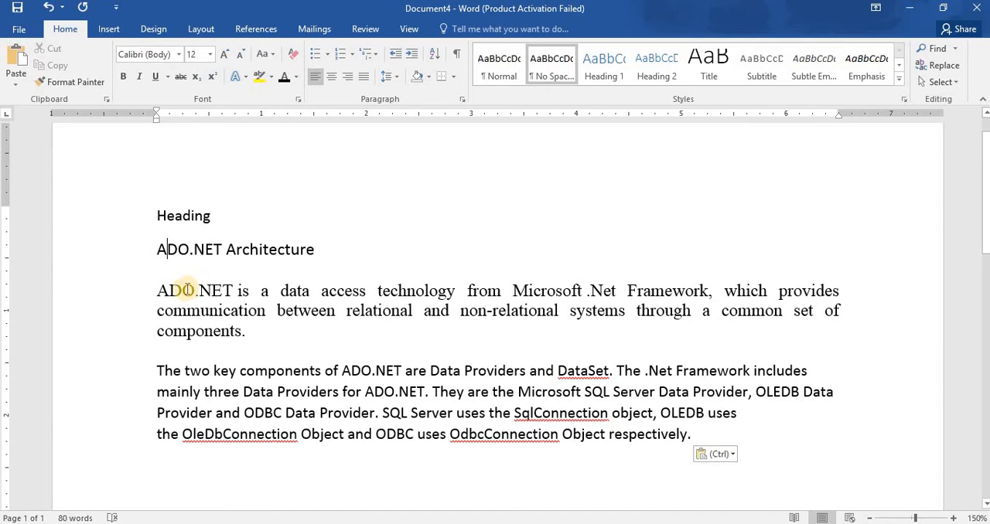
{"action": "left_click", "coordinate": [152, 212]}
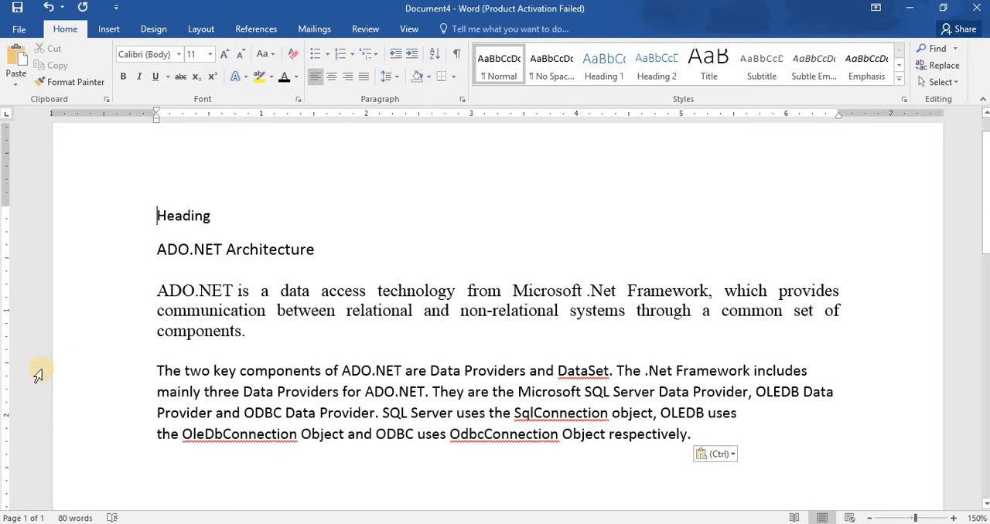
{"action": "key", "text": "shift+Down"}
{"action": "key", "text": "Delete"}
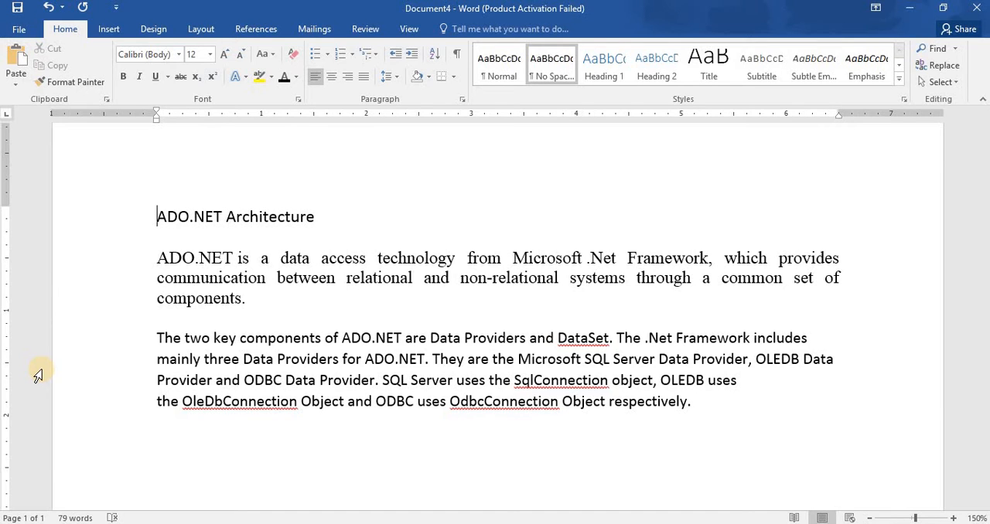
Place the insertion point at the start of the first body paragraph and inside ".Net" on the same line.
{"action": "left_click", "coordinate": [618, 258]}
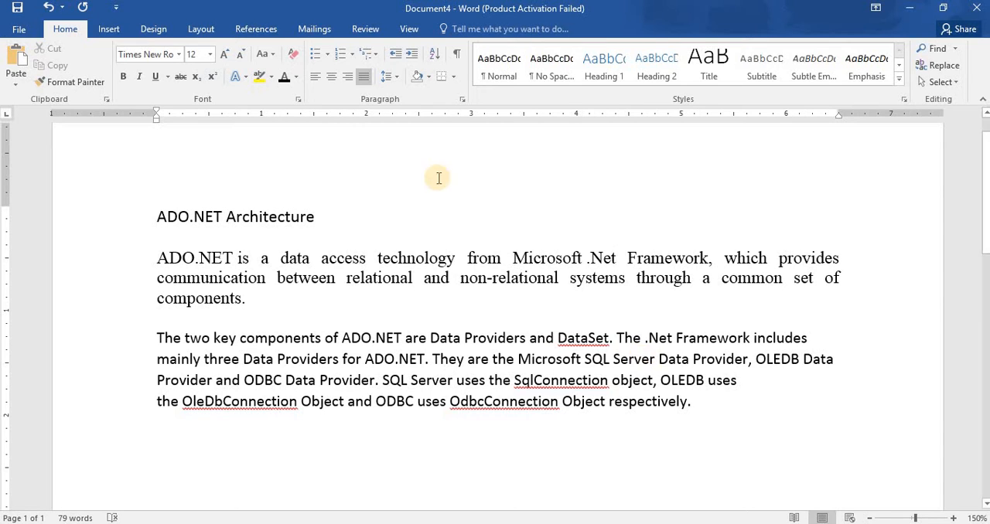
{"action": "left_click", "coordinate": [158, 258]}
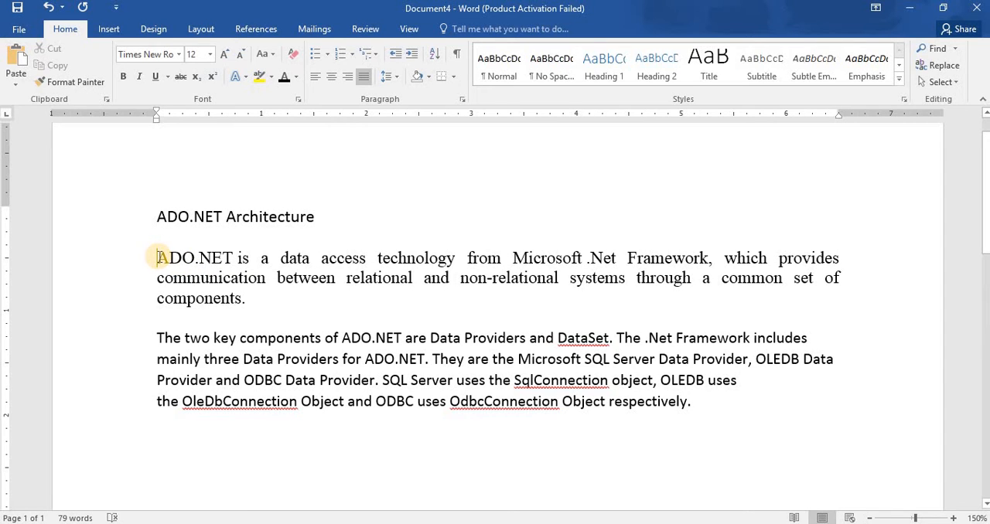
{"action": "left_click", "coordinate": [604, 257]}
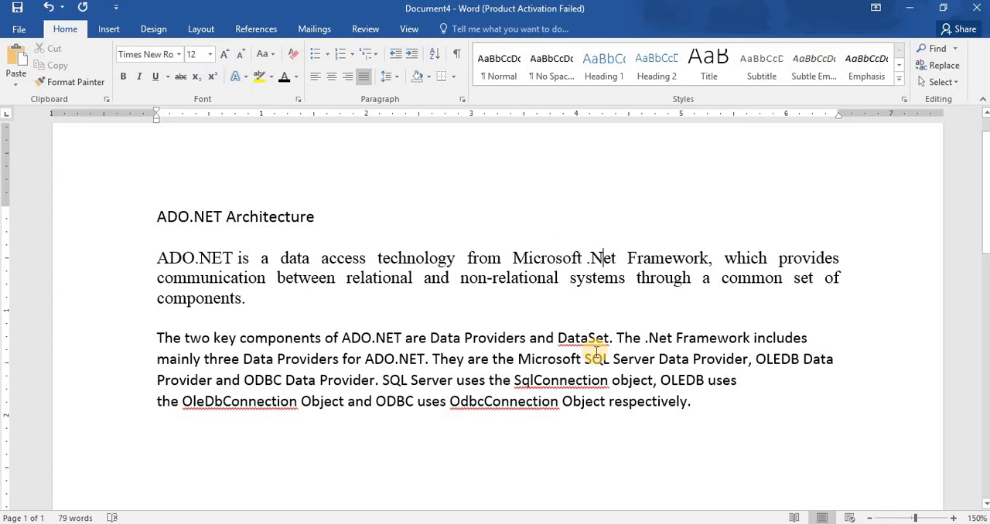
Move the insertion point character by character around ".Net", and to the start and the end of that line.
{"action": "key", "text": "Left"}
{"action": "key", "text": "Left"}
{"action": "key", "text": "Left"}
{"action": "key", "text": "Left"}
{"action": "key", "text": "Left"}
{"action": "key", "text": "Left"}
{"action": "key", "text": "Left"}
{"action": "key", "text": "Left"}
{"action": "key", "text": "Left"}
{"action": "key", "text": "Left"}
{"action": "key", "text": "Left"}
{"action": "key", "text": "Left"}
{"action": "key", "text": "Left"}
{"action": "key", "text": "Left"}
{"action": "key", "text": "Left"}
{"action": "key", "text": "Left"}
{"action": "key", "text": "Left"}
{"action": "key", "text": "Left"}
{"action": "key", "text": "Left"}
{"action": "key", "text": "Left"}
{"action": "key", "text": "Left"}
{"action": "key", "text": "Left"}
{"action": "key", "text": "Left"}
{"action": "key", "text": "Left"}
{"action": "key", "text": "Left"}
{"action": "key", "text": "Left"}
{"action": "key", "text": "Left"}
{"action": "key", "text": "Left"}
{"action": "key", "text": "Left"}
{"action": "key", "text": "Left"}
{"action": "key", "text": "Left"}
{"action": "key", "text": "Left"}
{"action": "key", "text": "Left"}
{"action": "key", "text": "Left"}
{"action": "key", "text": "Left"}
{"action": "key", "text": "Left"}
{"action": "key", "text": "Left"}
{"action": "key", "text": "Left"}
{"action": "key", "text": "Left"}
{"action": "key", "text": "Left"}
{"action": "key", "text": "Left"}
{"action": "key", "text": "Left"}
{"action": "key", "text": "Left"}
{"action": "key", "text": "Left"}
{"action": "key", "text": "Left"}
{"action": "key", "text": "Left"}
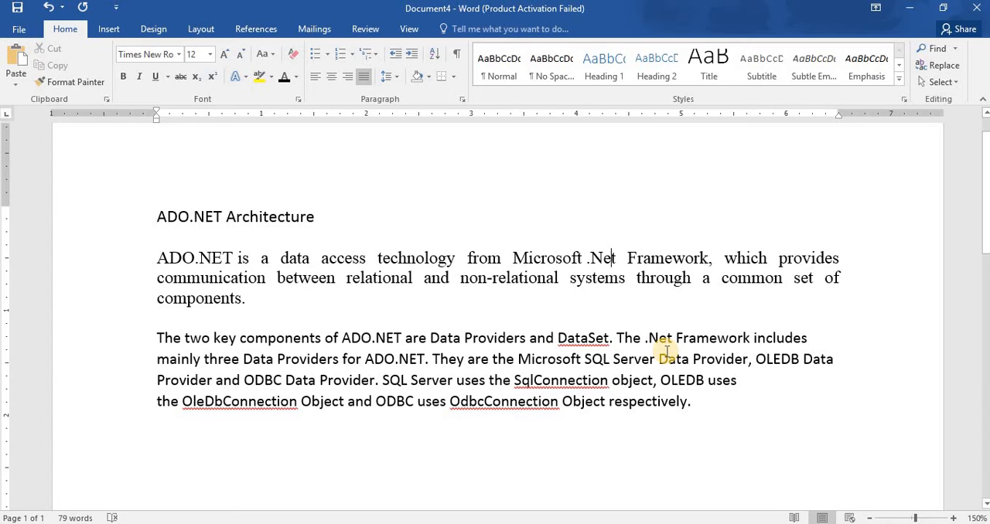
{"action": "key", "text": "Home"}
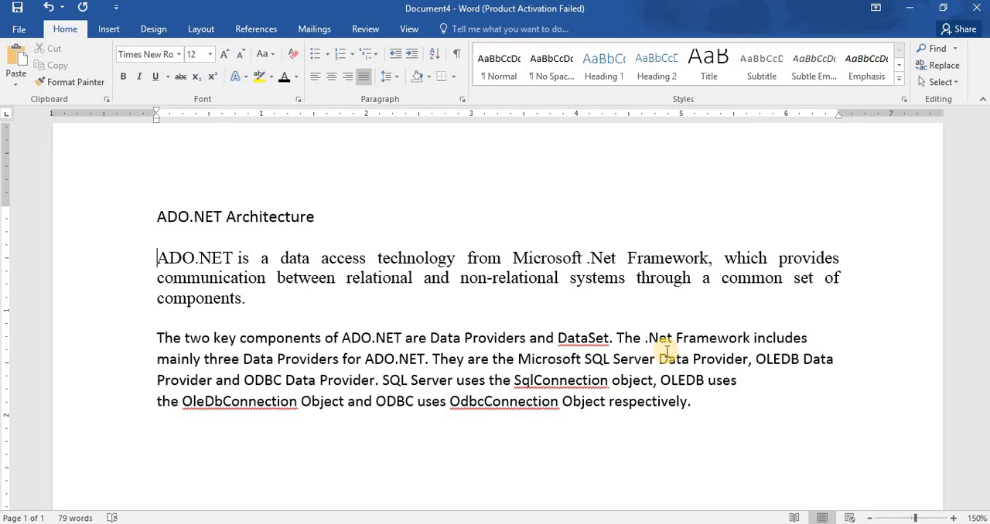
{"action": "key", "text": "End"}
Erase the "k" of "Framework" in the first body paragraph, once backward and once forward, retyping it each time.
{"action": "left_click", "coordinate": [699, 258]}
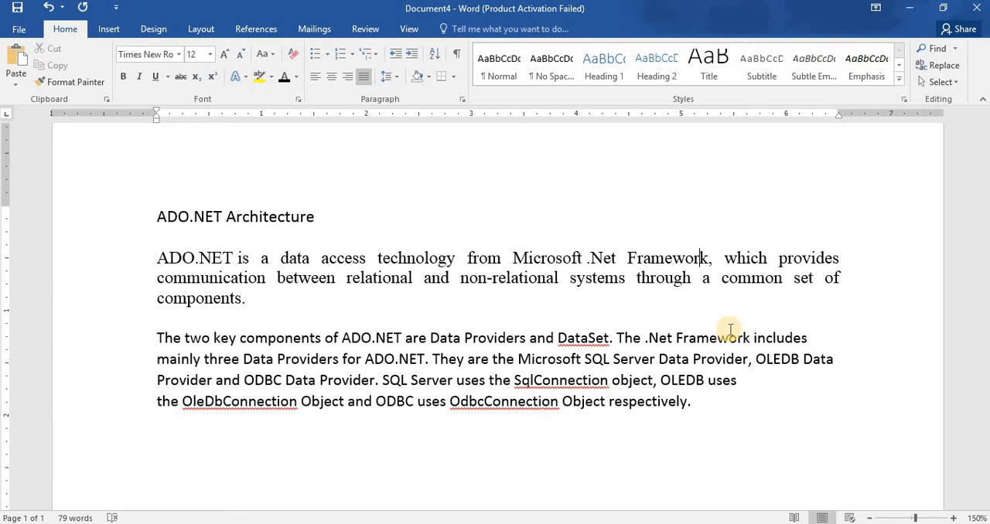
{"action": "key", "text": "Right"}
{"action": "key", "text": "BackSpace"}
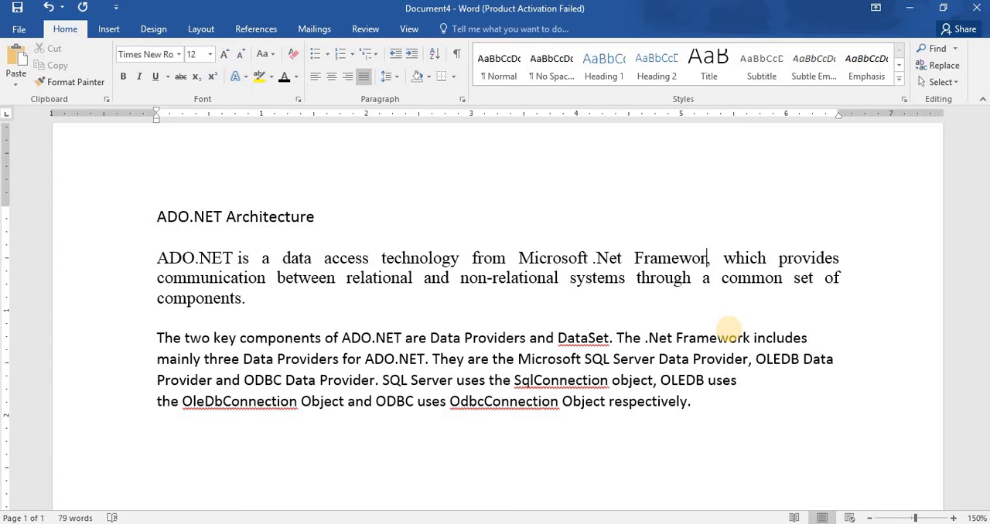
{"action": "type", "text": "k"}
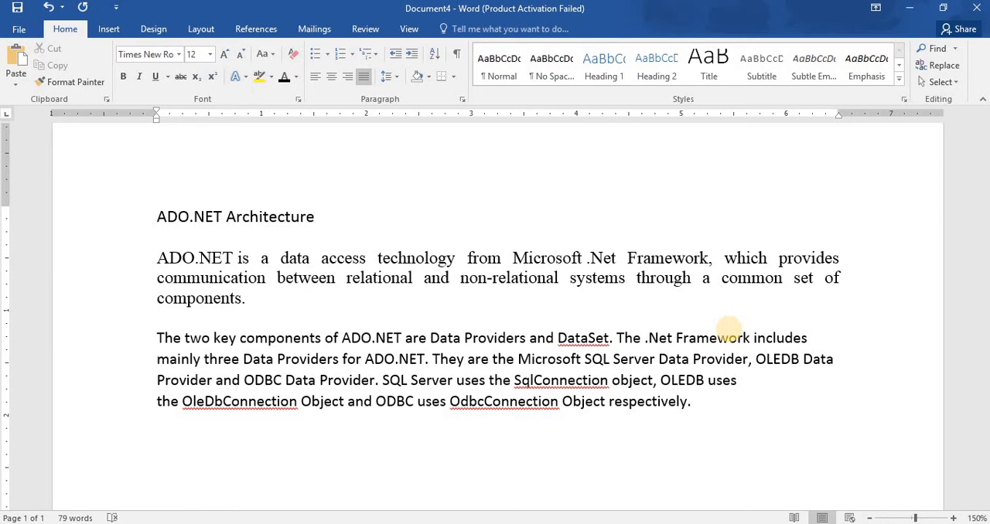
{"action": "key", "text": "Delete"}
{"action": "key", "text": "Right"}
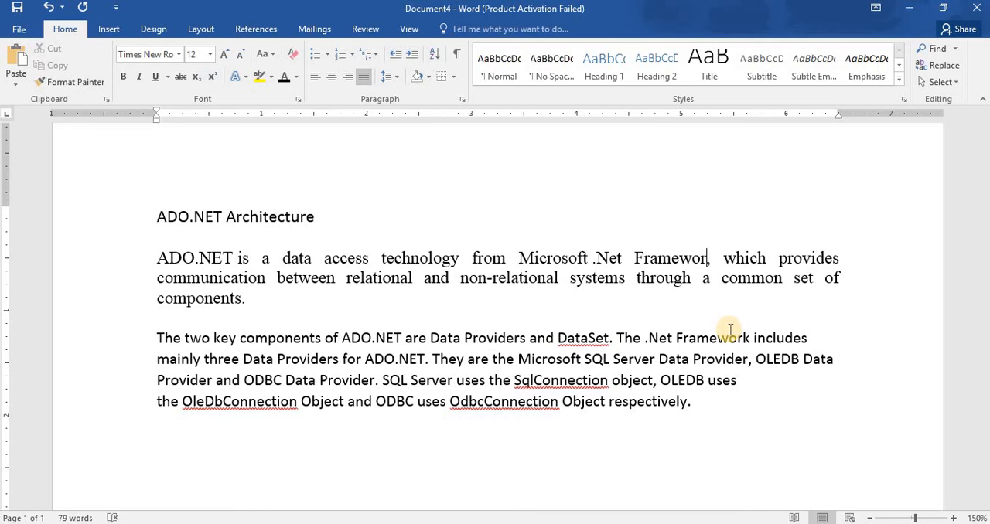
{"action": "type", "text": "k"}
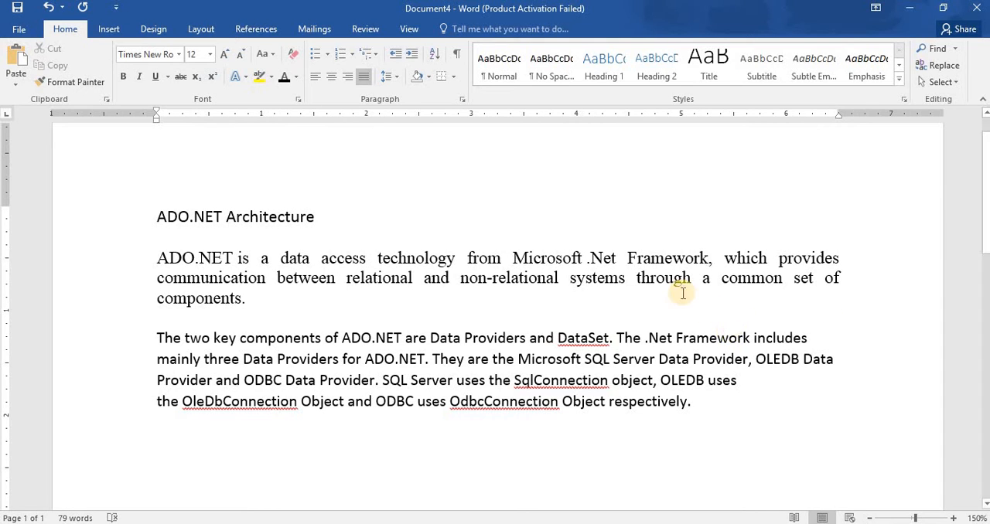
Split the second body paragraph before "They are the Microsoft SQL Server" and rejoin the two parts.
{"action": "left_click", "coordinate": [580, 307]}
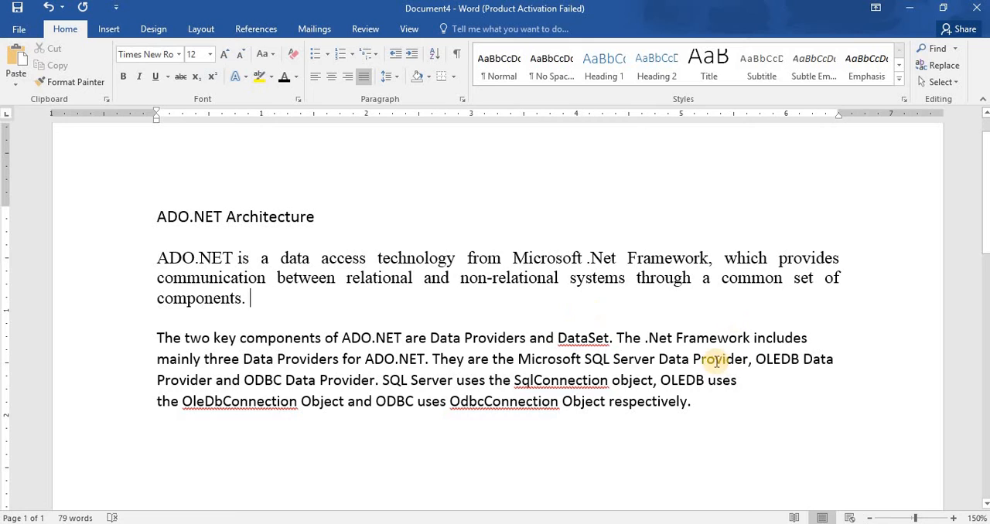
{"action": "left_click", "coordinate": [432, 359]}
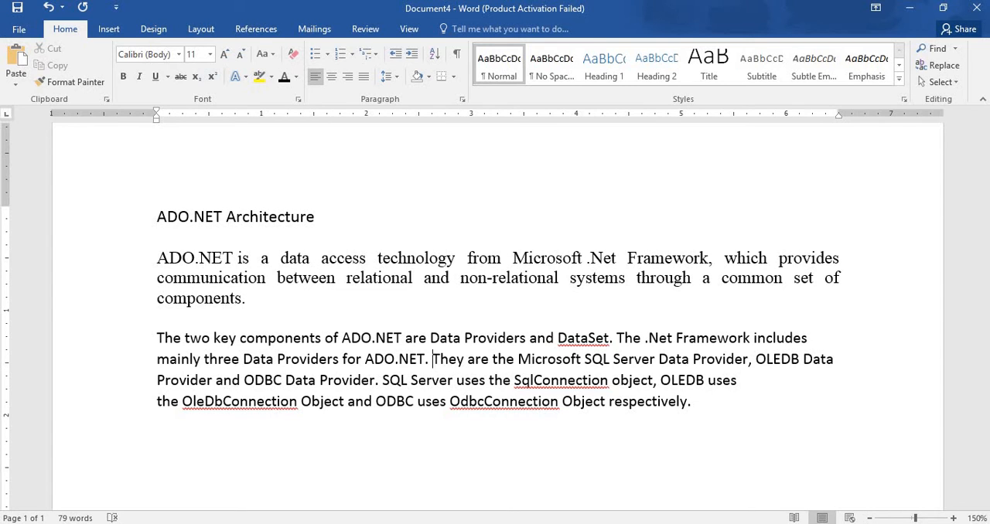
{"action": "key", "text": "Return"}
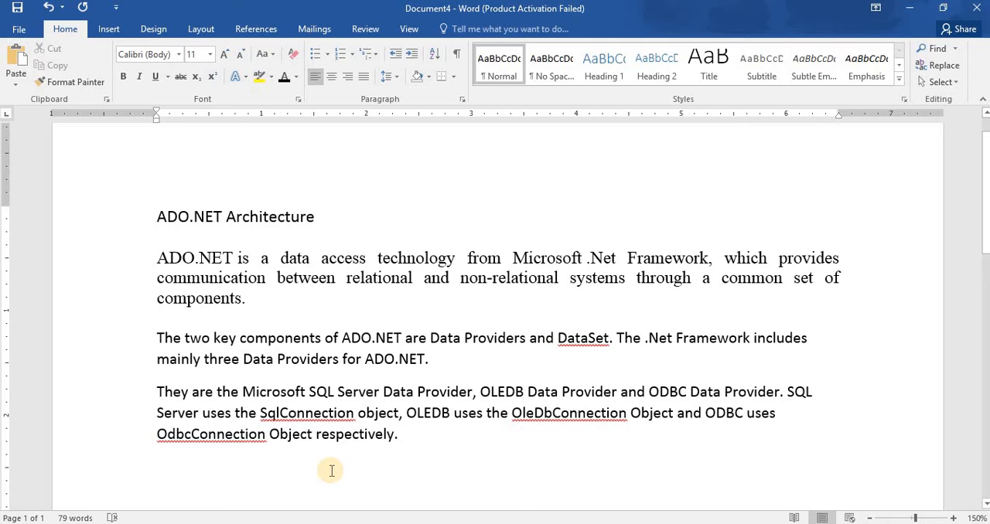
{"action": "key", "text": "BackSpace"}
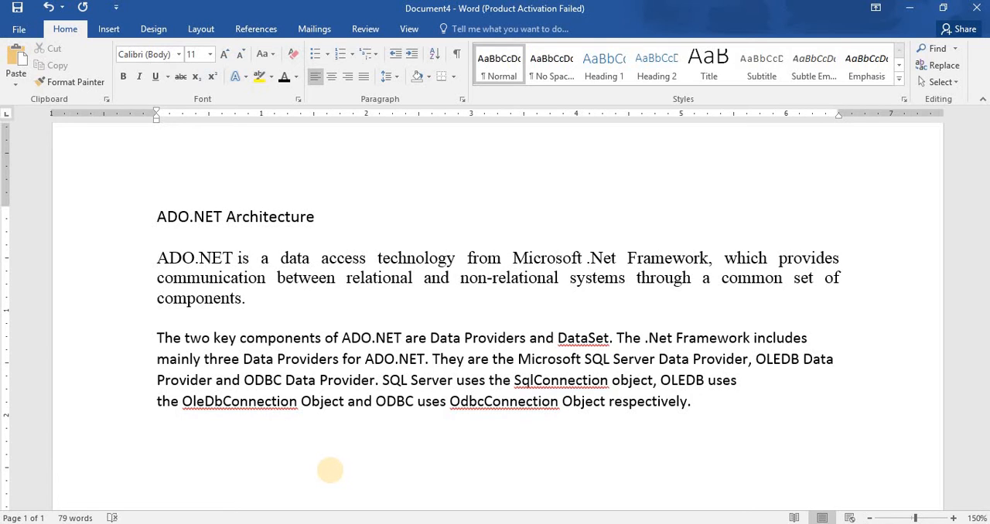
Break the text before "They are the Microsoft", rejoin it from the end of "ADO.NET.", and start the new paragraph there again.
{"action": "key", "text": "Return"}
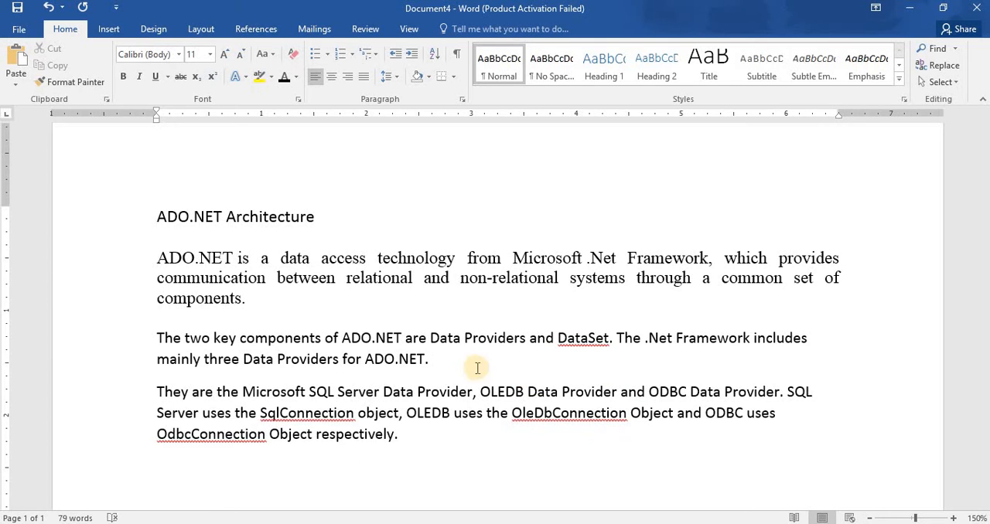
{"action": "left_click", "coordinate": [434, 360]}
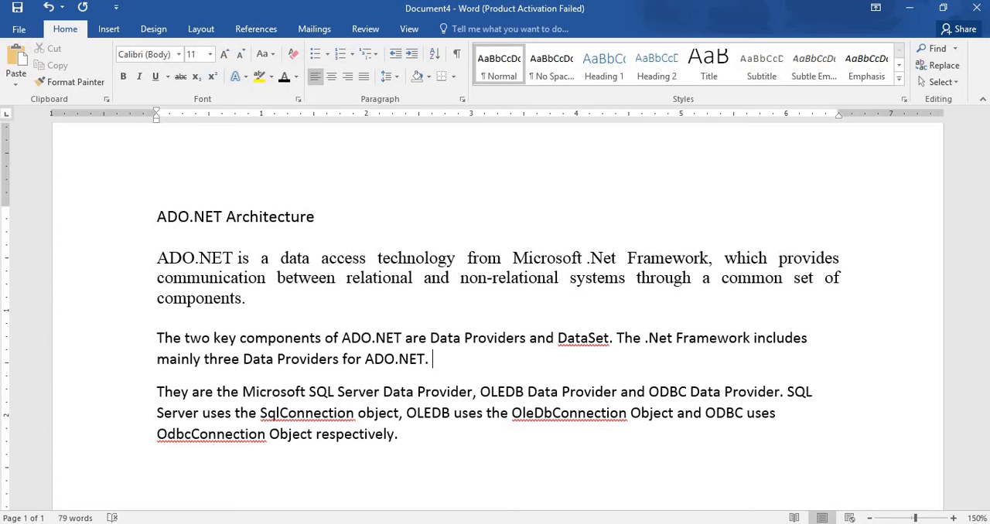
{"action": "key", "text": "Delete"}
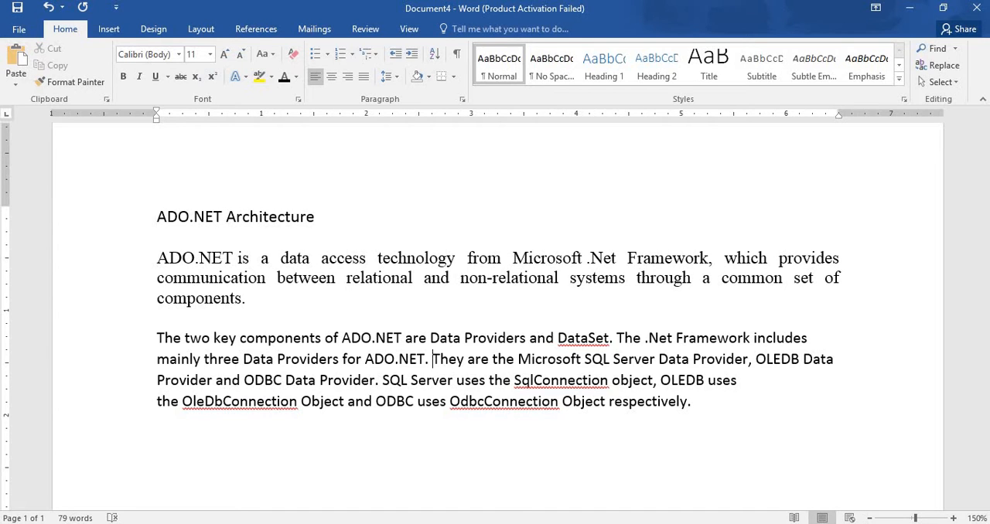
{"action": "key", "text": "Return"}
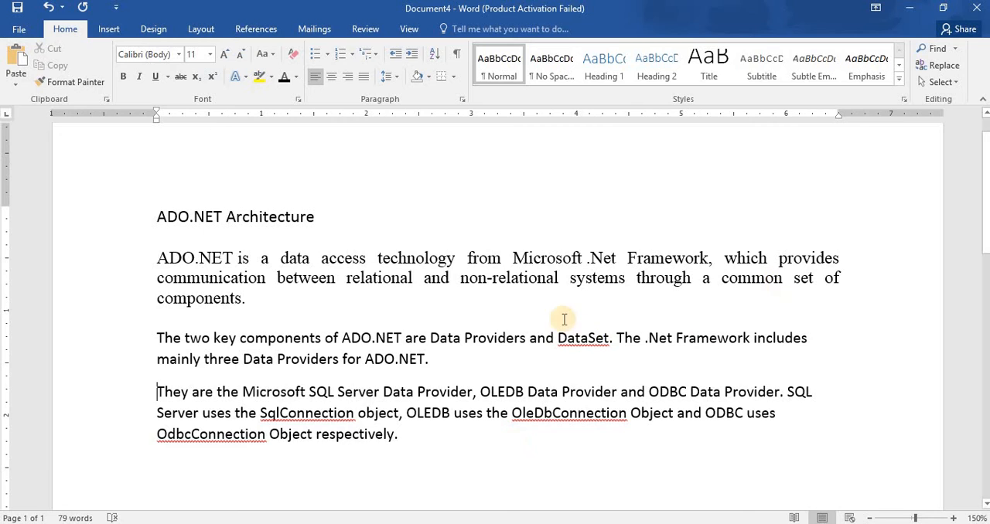
Select the word "technology" in the first body paragraph, and all lines of that paragraph.
{"action": "double_click", "coordinate": [411, 259]}
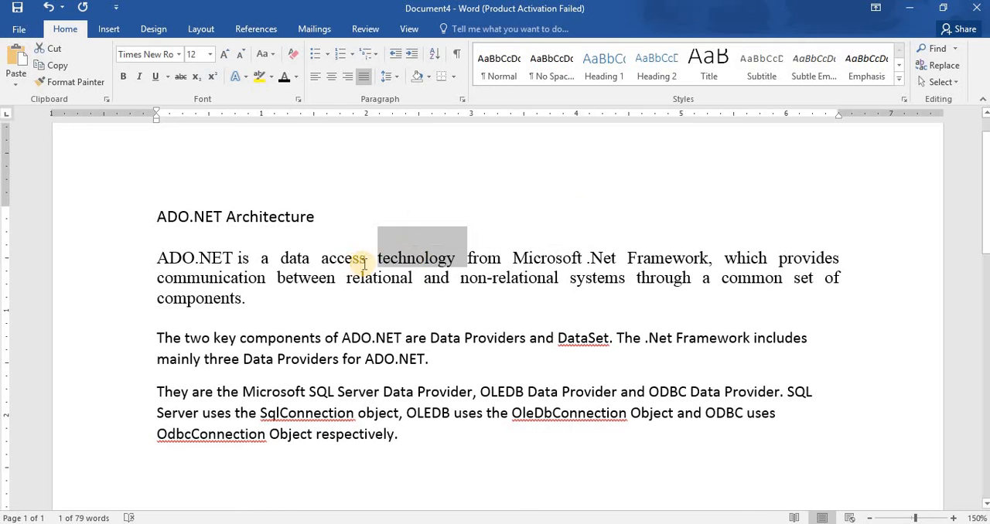
{"action": "left_click", "coordinate": [272, 311]}
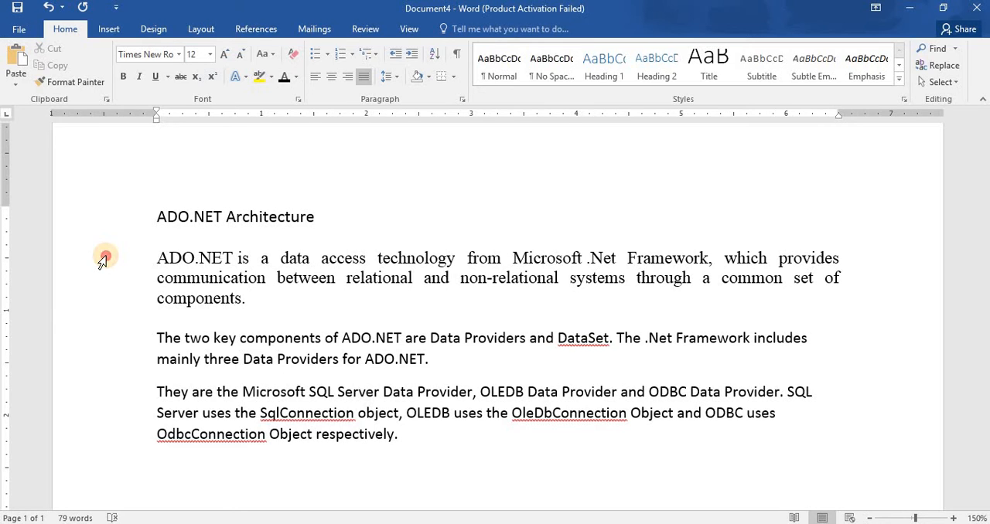
{"action": "left_click_drag", "start_coordinate": [112, 275], "coordinate": [117, 299]}
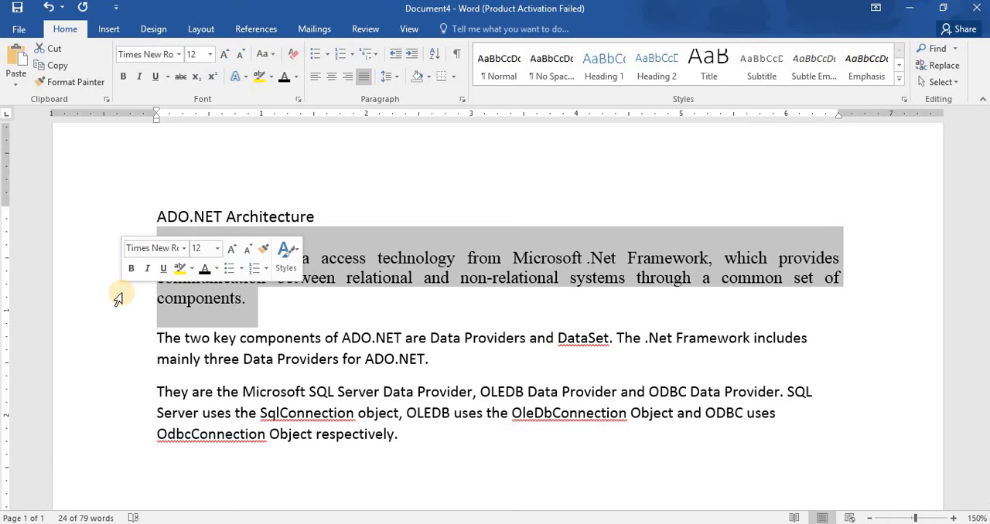
Select the word "relational" in the first body paragraph, extending the selection from its first letter.
{"action": "left_click", "coordinate": [347, 278]}
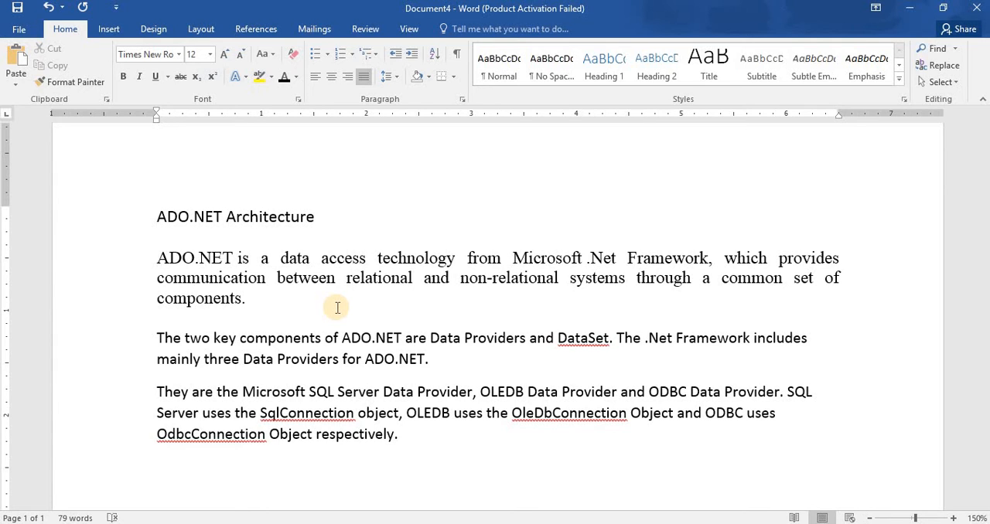
{"action": "key", "text": "Left"}
{"action": "key", "text": "shift+Right"}
{"action": "key", "text": "shift+Right"}
{"action": "key", "text": "shift+Right"}
{"action": "key", "text": "shift+Right"}
{"action": "key", "text": "shift+Right"}
{"action": "key", "text": "shift+Right"}
{"action": "key", "text": "shift+Right"}
{"action": "key", "text": "shift+Right"}
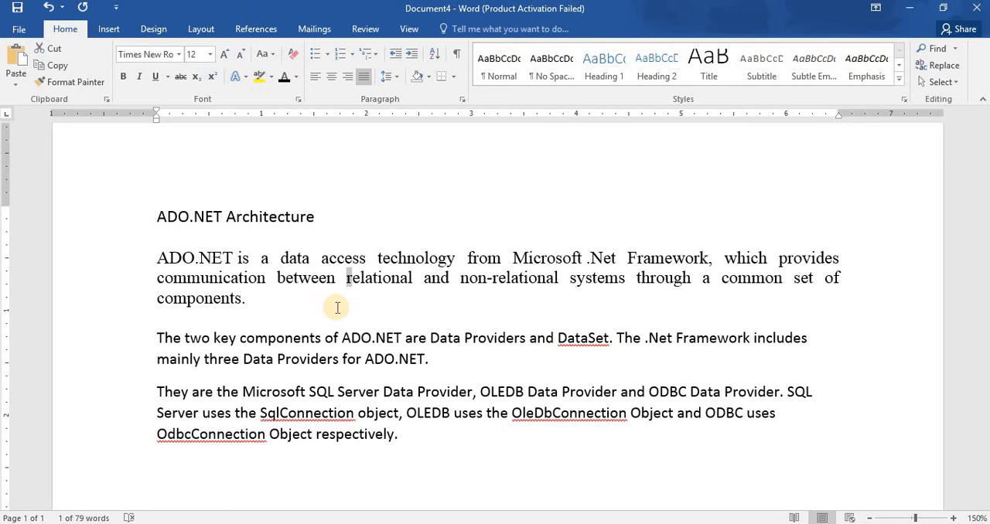
{"action": "key", "text": "shift+Right"}
{"action": "key", "text": "shift+Right"}
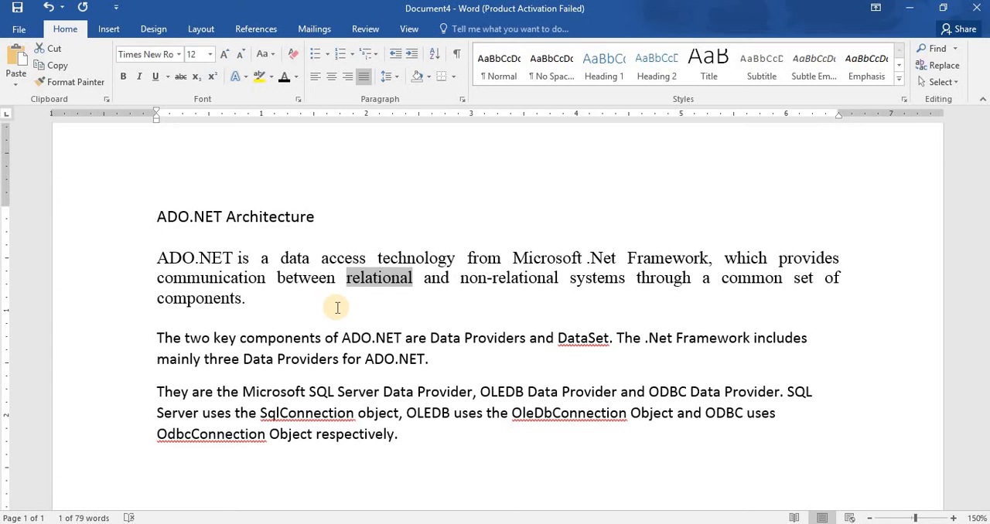
Select the entire first body paragraph, extending the selection line by line from its beginning.
{"action": "key", "text": "Left"}
{"action": "key", "text": "Home"}
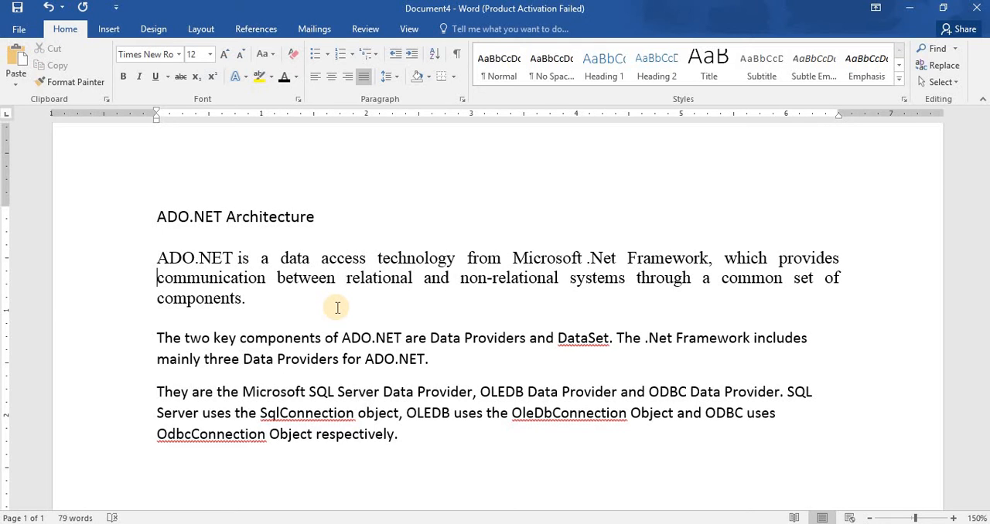
{"action": "key", "text": "Up"}
{"action": "key", "text": "shift+End"}
{"action": "key", "text": "shift+Down"}
{"action": "key", "text": "shift+Down"}
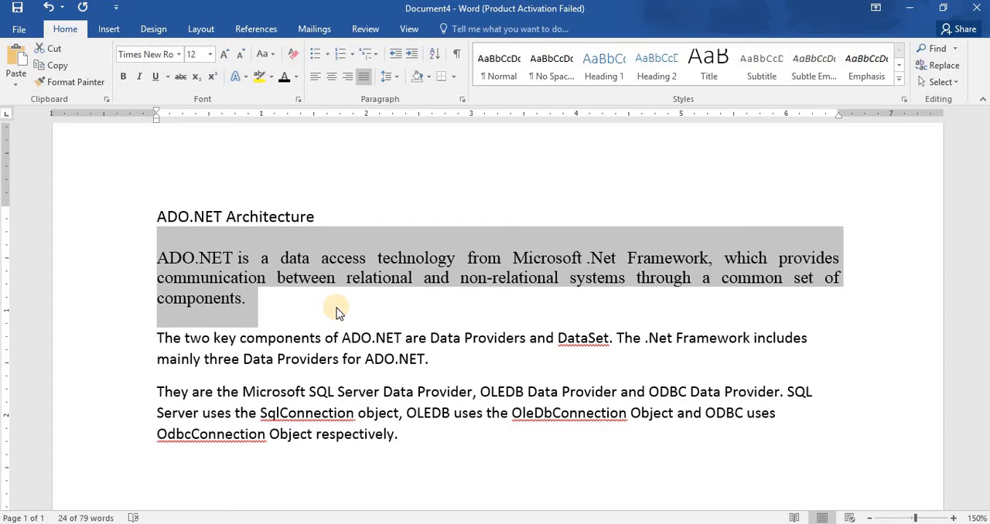
Shrink the selection in the first body paragraph back so that it ends after the word "through".
{"action": "key", "text": "shift+Left"}
{"action": "key", "text": "shift+Left"}
{"action": "key", "text": "shift+Left"}
{"action": "key", "text": "shift+Left"}
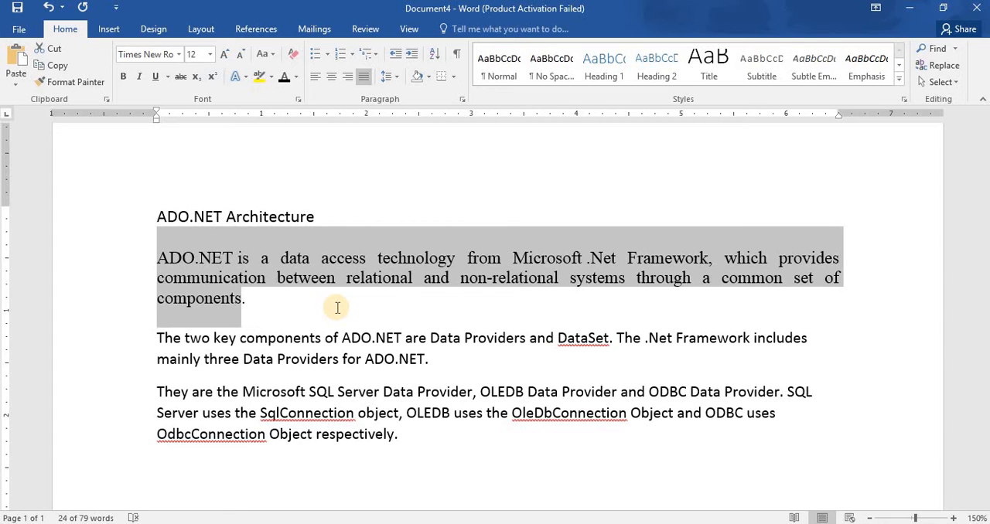
{"action": "key", "text": "shift+Left"}
{"action": "key", "text": "shift+Left"}
{"action": "key", "text": "shift+Left"}
{"action": "key", "text": "shift+Left"}
{"action": "key", "text": "shift+Left"}
{"action": "key", "text": "shift+Left"}
{"action": "key", "text": "shift+Left"}
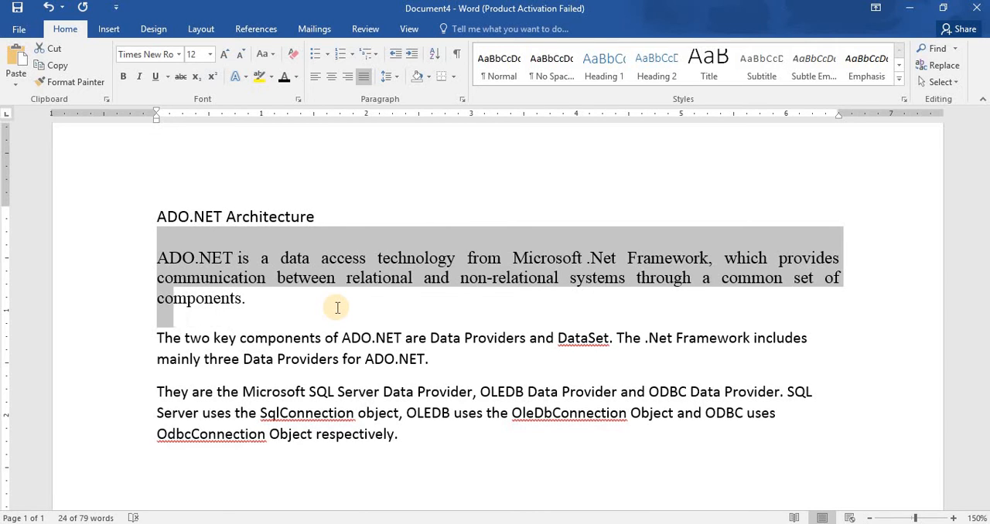
{"action": "key", "text": "shift+Left"}
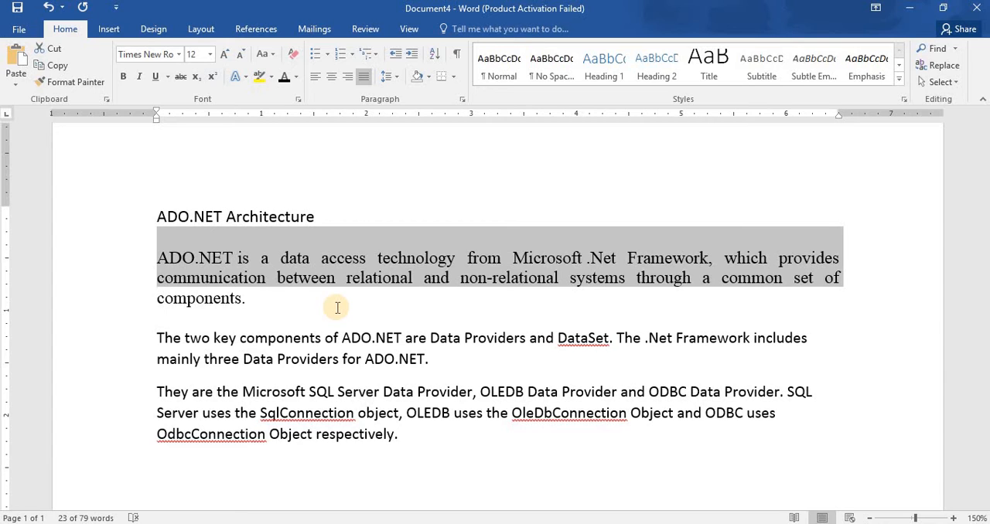
{"action": "key", "text": "shift+Left"}
{"action": "key", "text": "shift+Left"}
{"action": "key", "text": "shift+Left"}
{"action": "key", "text": "shift+Left"}
{"action": "key", "text": "shift+Left"}
{"action": "key", "text": "shift+Left"}
{"action": "key", "text": "shift+Left"}
{"action": "key", "text": "shift+Left"}
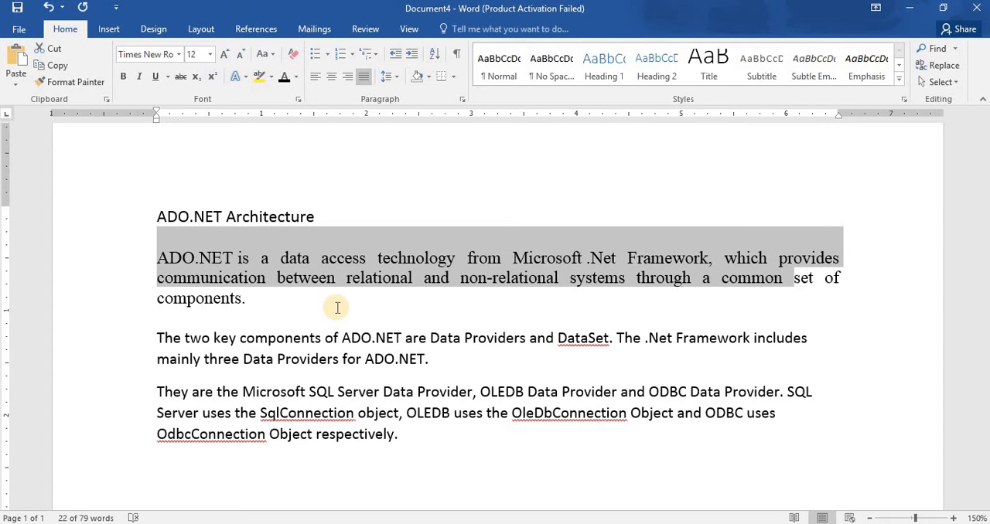
{"action": "key", "text": "shift+Left"}
{"action": "key", "text": "shift+Left"}
{"action": "key", "text": "shift+Left"}
{"action": "key", "text": "shift+Left"}
{"action": "key", "text": "shift+Left"}
{"action": "key", "text": "shift+Left"}
{"action": "key", "text": "shift+Left"}
{"action": "key", "text": "shift+Left"}
{"action": "key", "text": "shift+Left"}
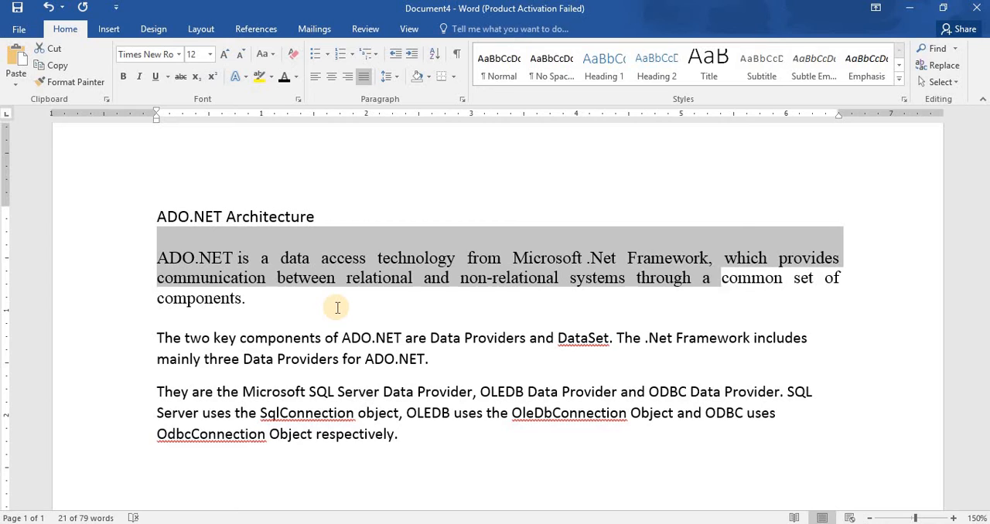
{"action": "key", "text": "shift+Left"}
{"action": "key", "text": "shift+Left"}
{"action": "key", "text": "shift+Right"}
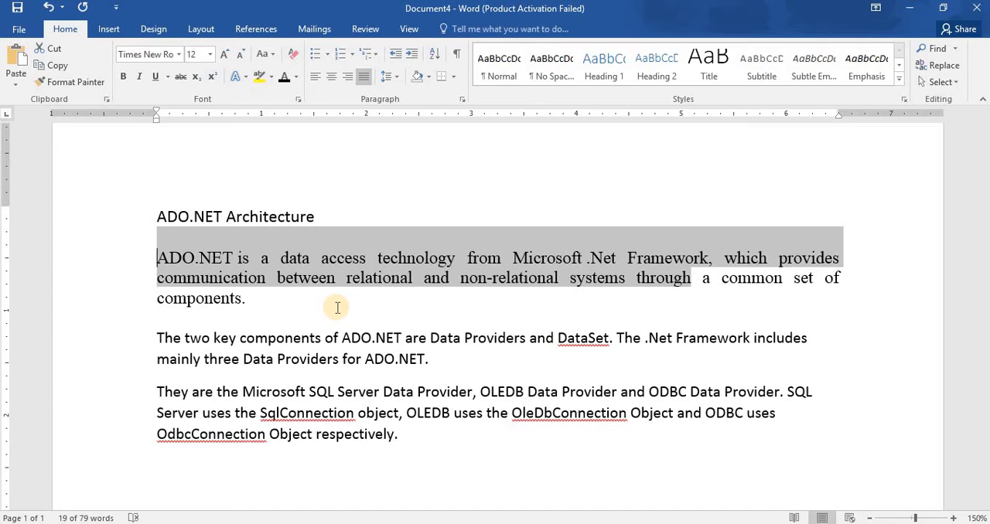
Clear the selection, select the whole title line "ADO.NET Architecture", and deselect it again.
{"action": "left_click", "coordinate": [337, 308]}
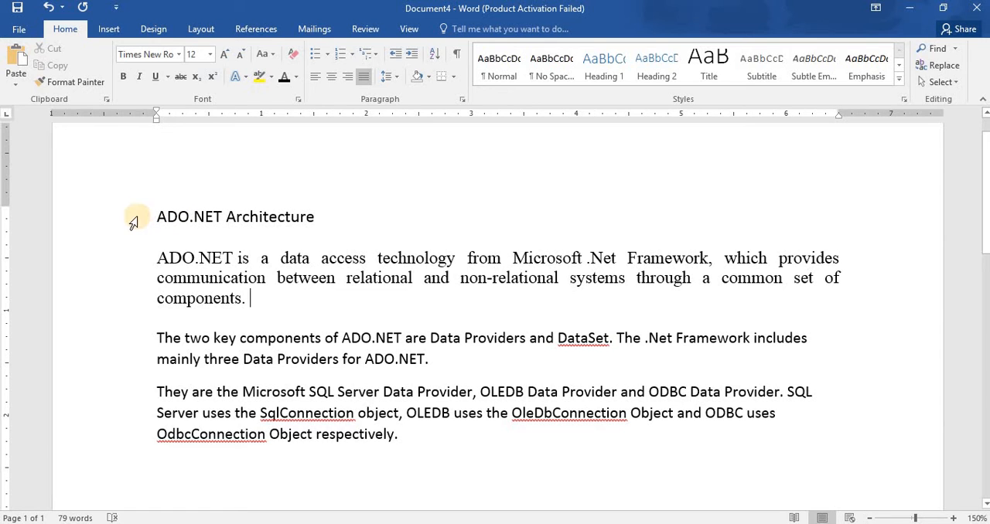
{"action": "left_click", "coordinate": [136, 223]}
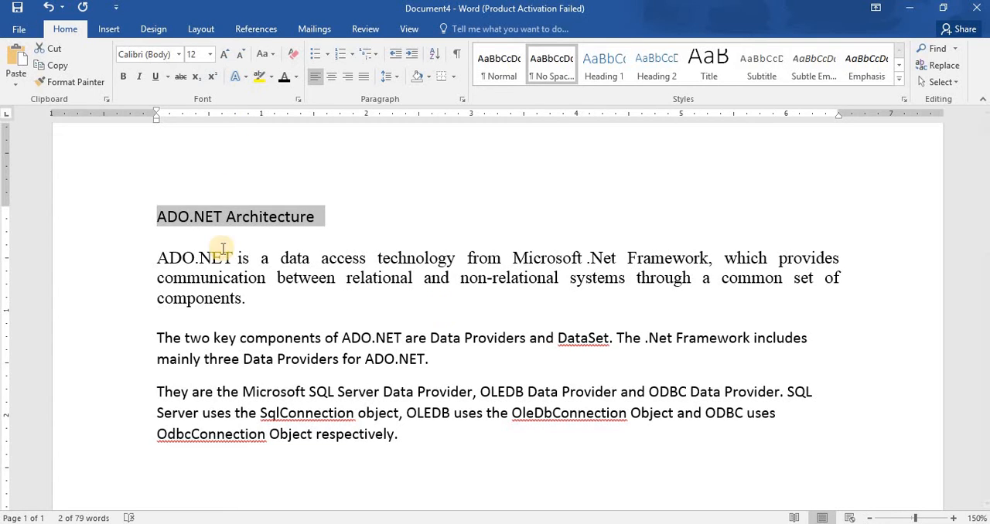
{"action": "left_click", "coordinate": [329, 262]}
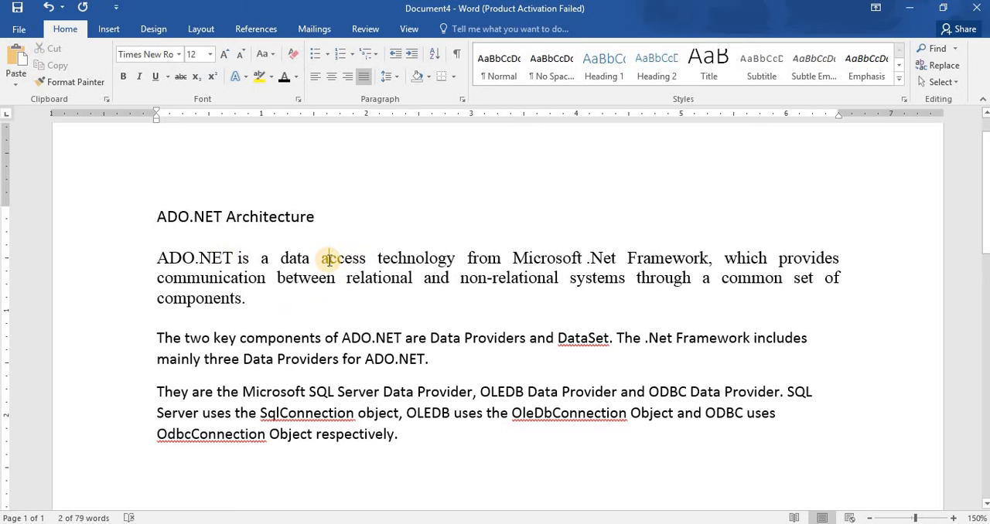
Place the insertion point in the title and in the first and second body paragraphs to compare their font and size.
{"action": "left_click", "coordinate": [231, 221]}
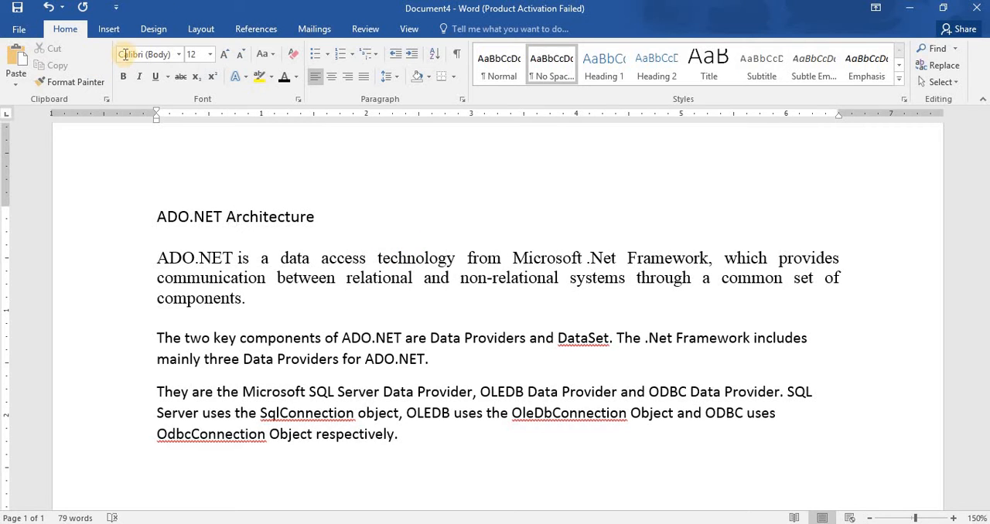
{"action": "left_click", "coordinate": [186, 258]}
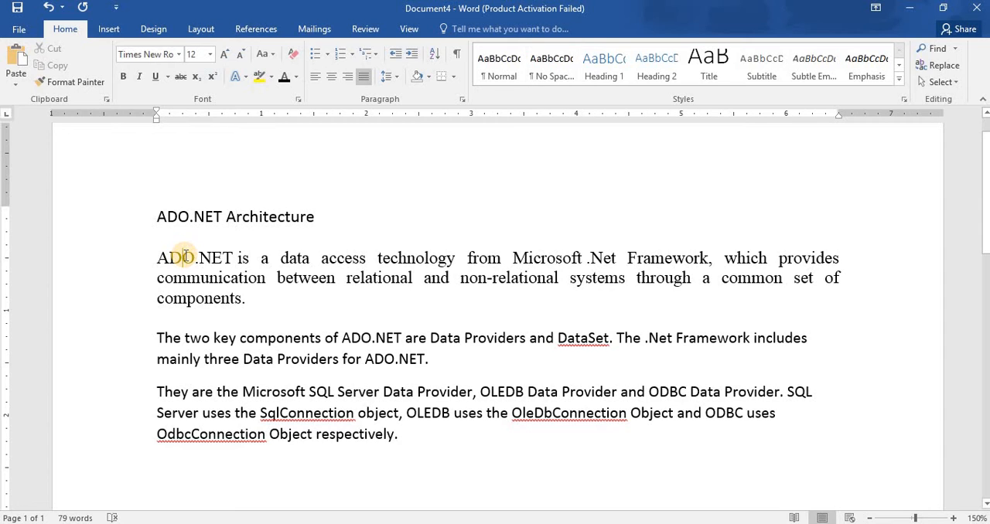
{"action": "left_click", "coordinate": [170, 338]}
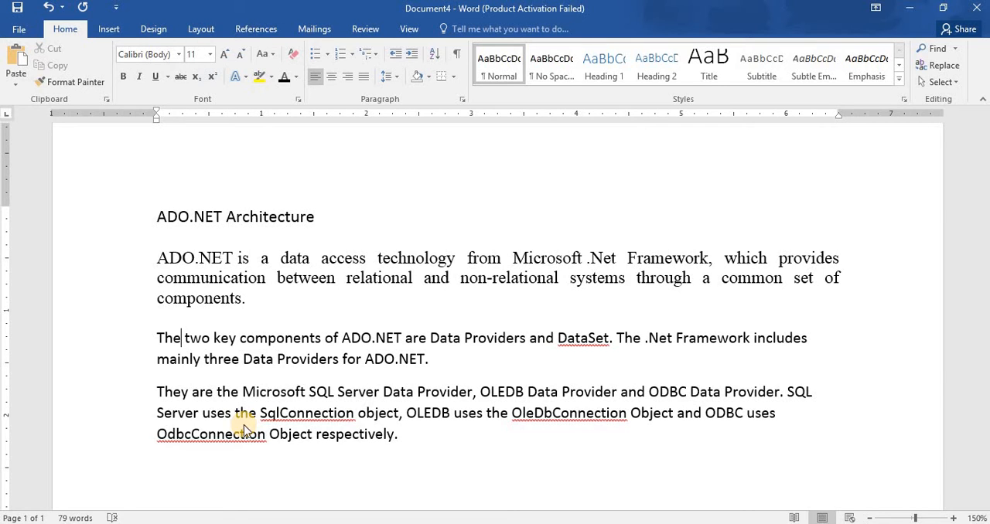
Select the whole document and set its font to Calibri (Body) at size 12.
{"action": "key", "text": "ctrl+a"}
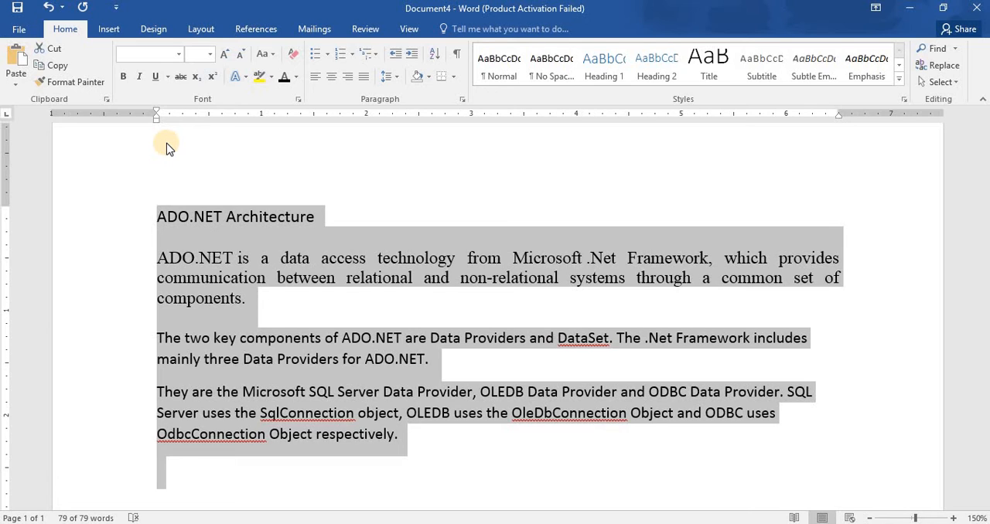
{"action": "left_click", "coordinate": [178, 55]}
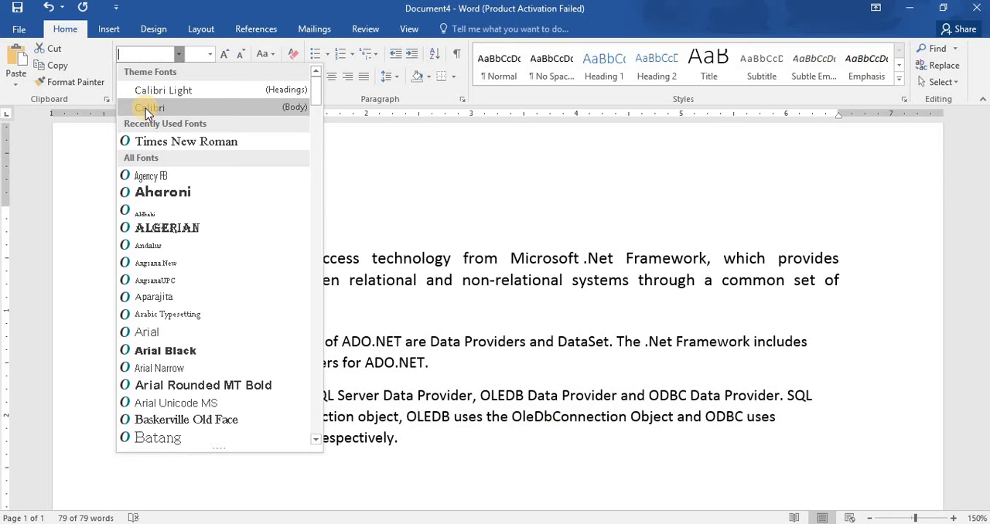
{"action": "left_click", "coordinate": [145, 109]}
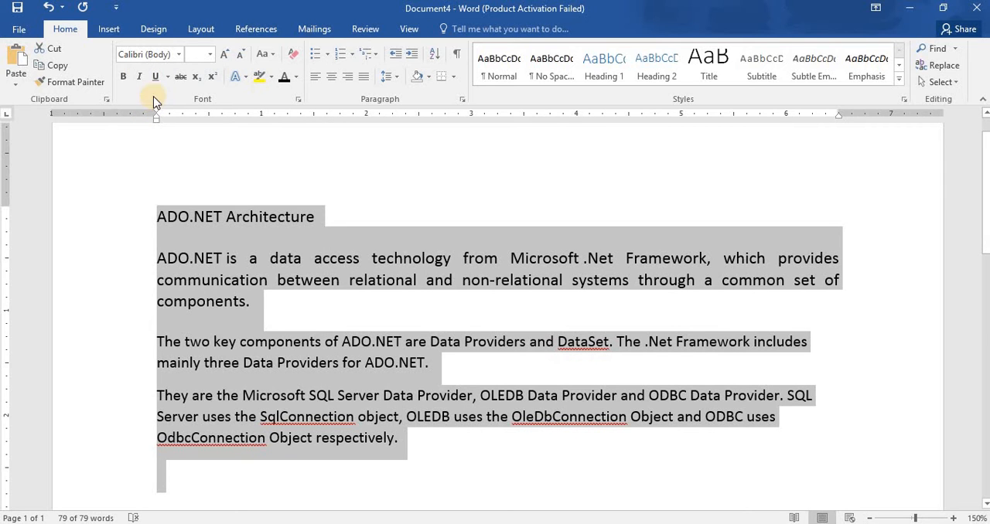
{"action": "left_click", "coordinate": [212, 55]}
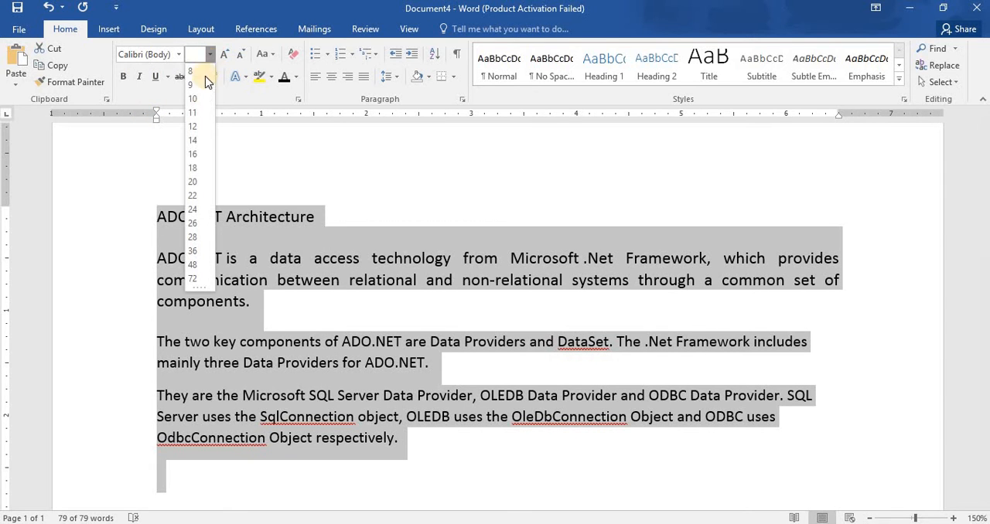
{"action": "left_click", "coordinate": [194, 127]}
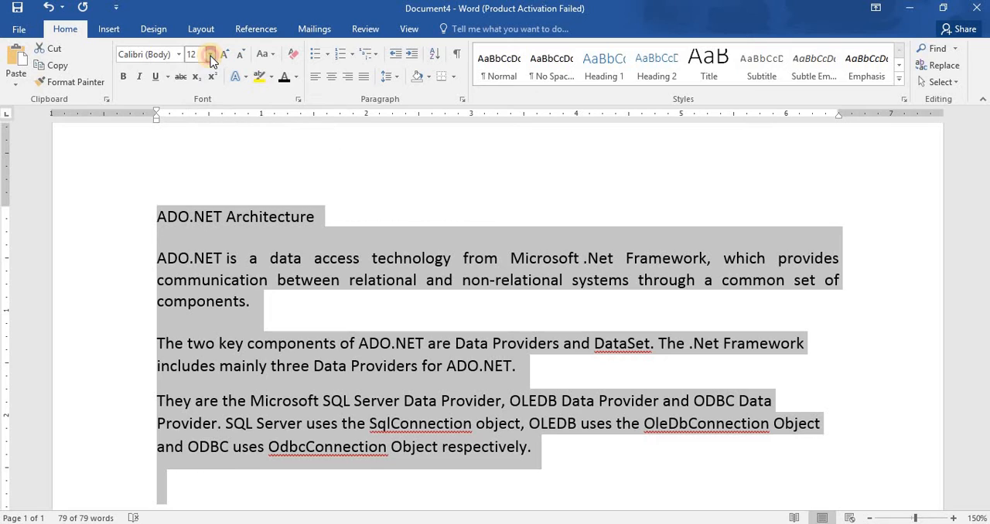
Try a custom font size of 19 on the whole document and undo that change.
{"action": "left_click", "coordinate": [211, 60]}
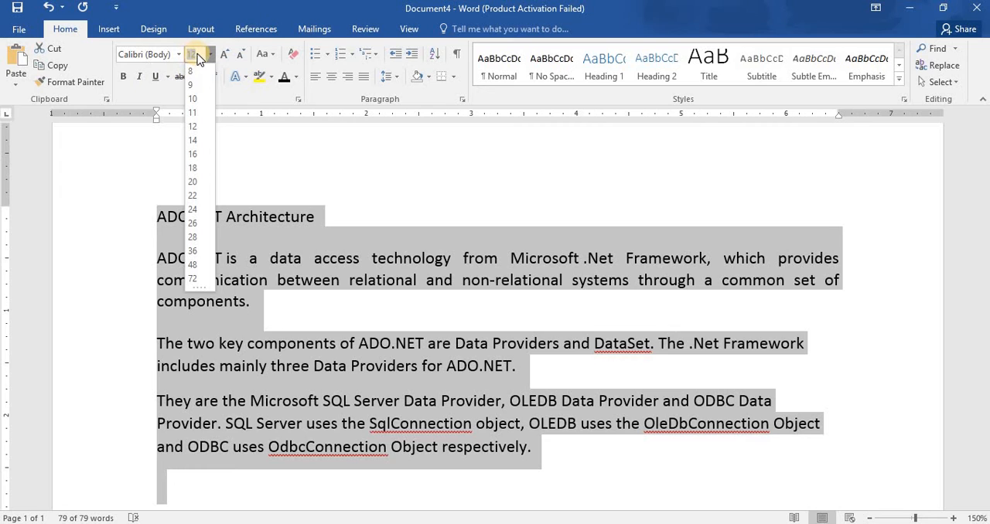
{"action": "type", "text": "19"}
{"action": "key", "text": "Return"}
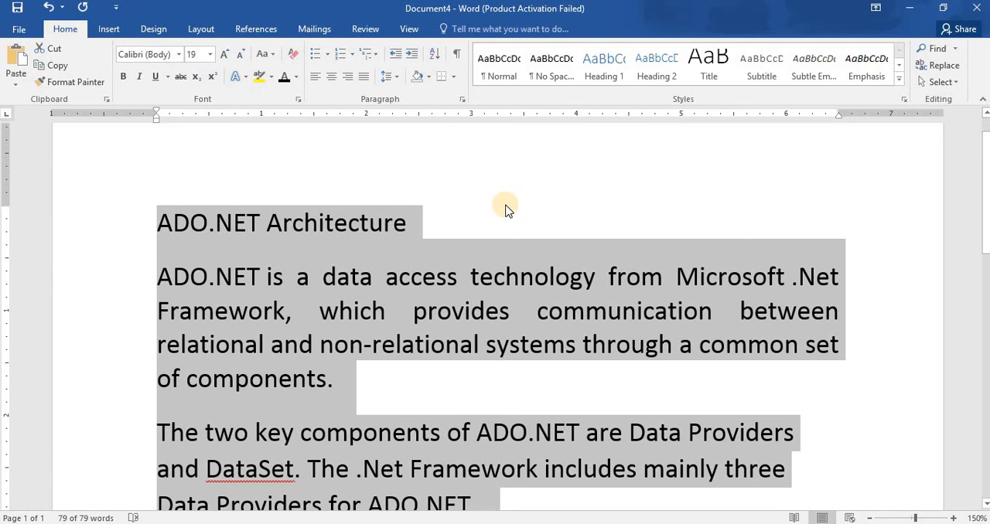
{"action": "key", "text": "ctrl+z"}
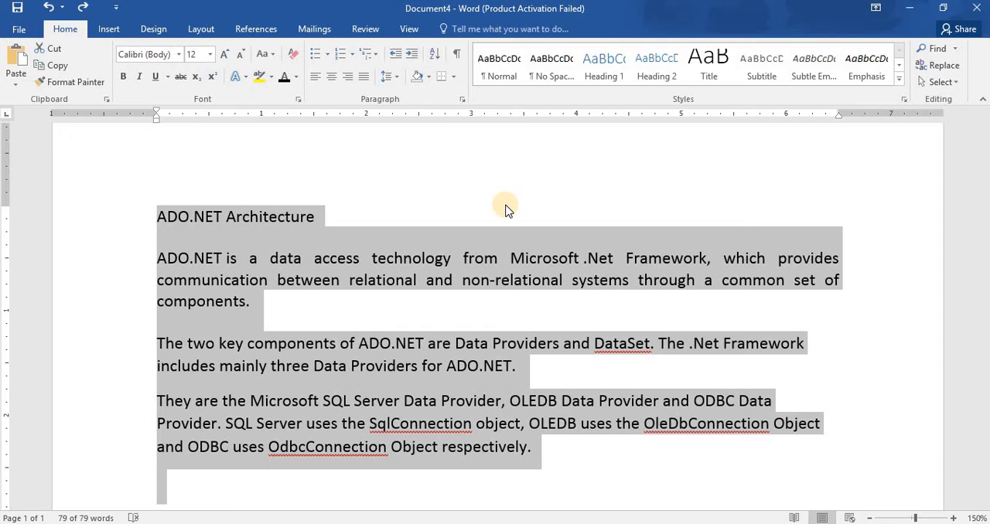
Format the title line "ADO.NET Architecture" as bold, italic and underlined, and remove the underline and italics again.
{"action": "left_click", "coordinate": [280, 257]}
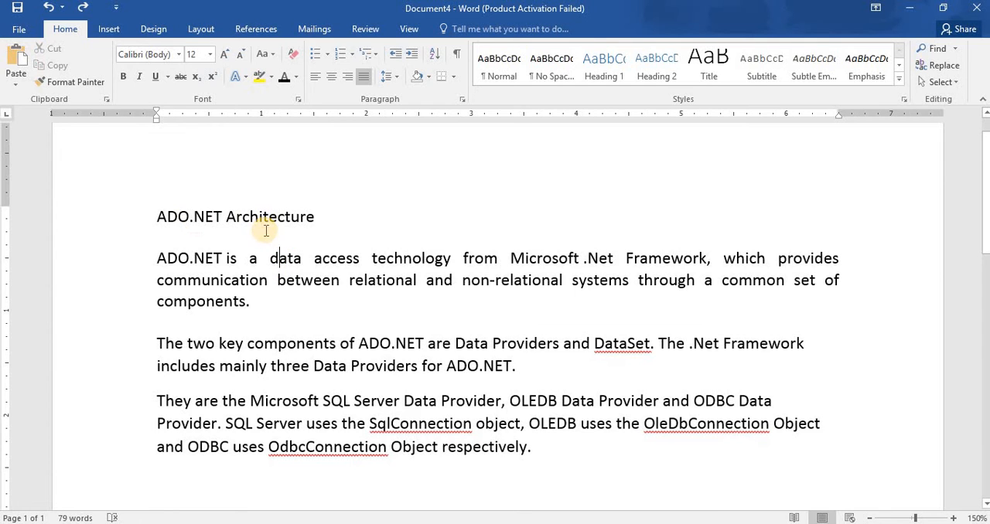
{"action": "left_click", "coordinate": [106, 223]}
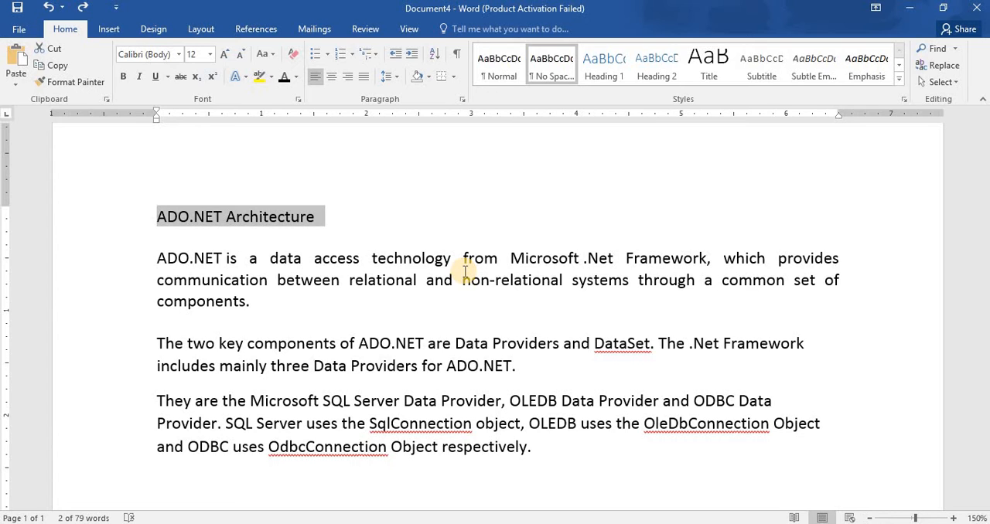
{"action": "key", "text": "ctrl+b"}
{"action": "key", "text": "ctrl+i"}
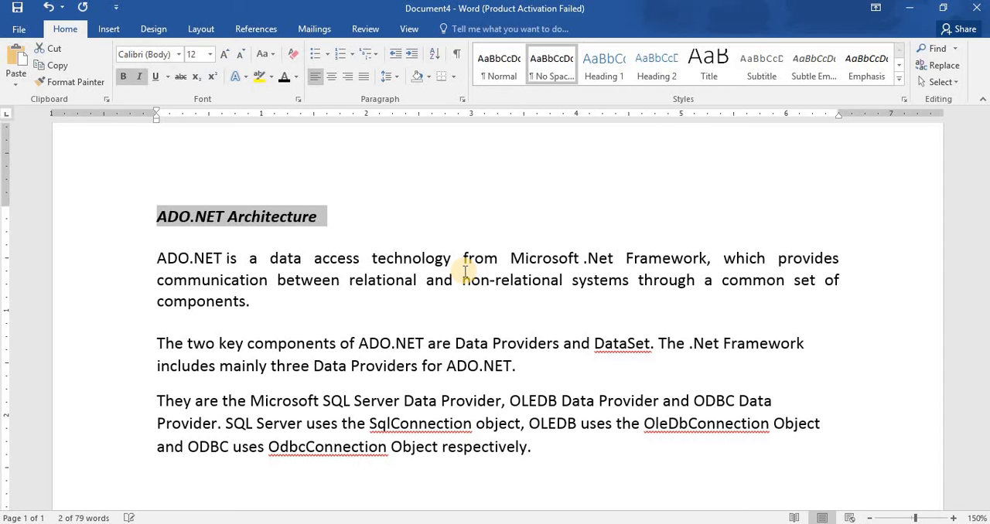
{"action": "key", "text": "ctrl+u"}
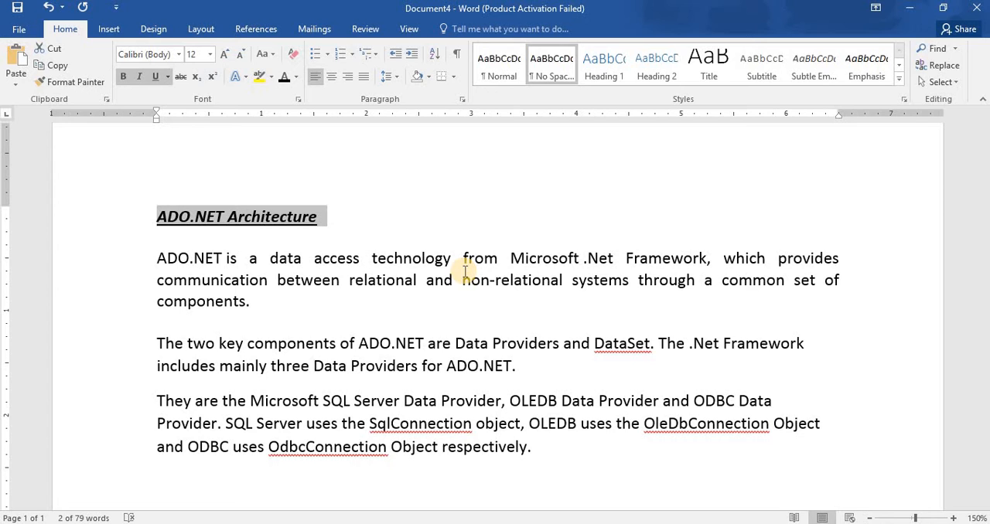
{"action": "key", "text": "ctrl+u"}
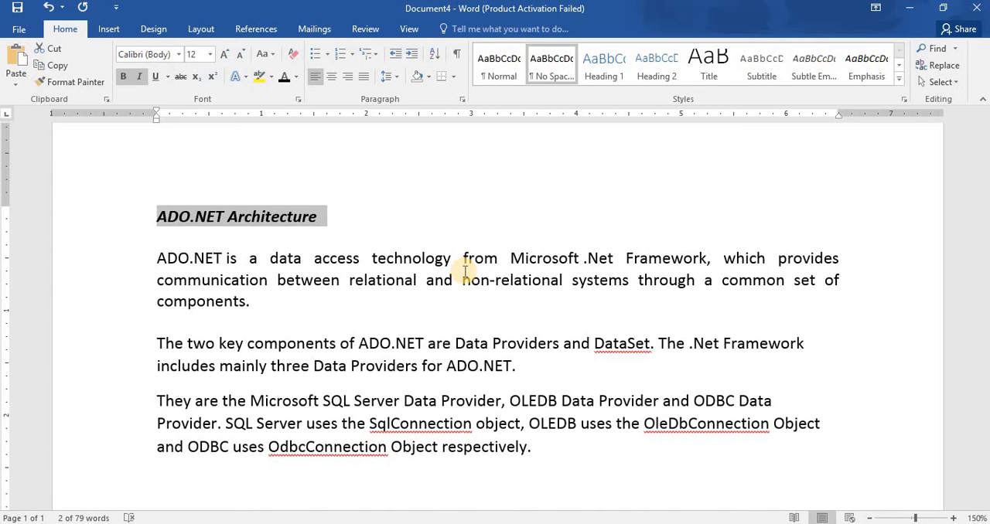
{"action": "key", "text": "ctrl+i"}
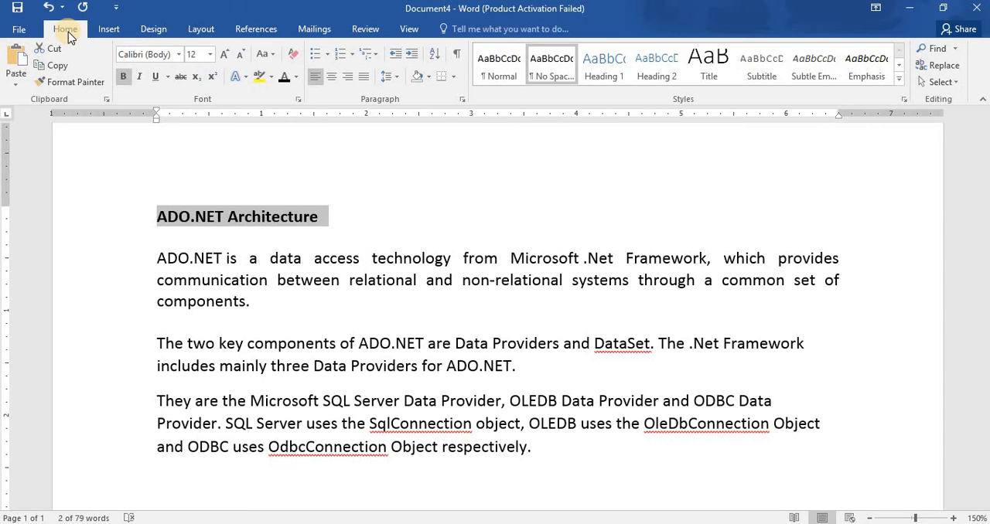
{"action": "left_click", "coordinate": [29, 24]}
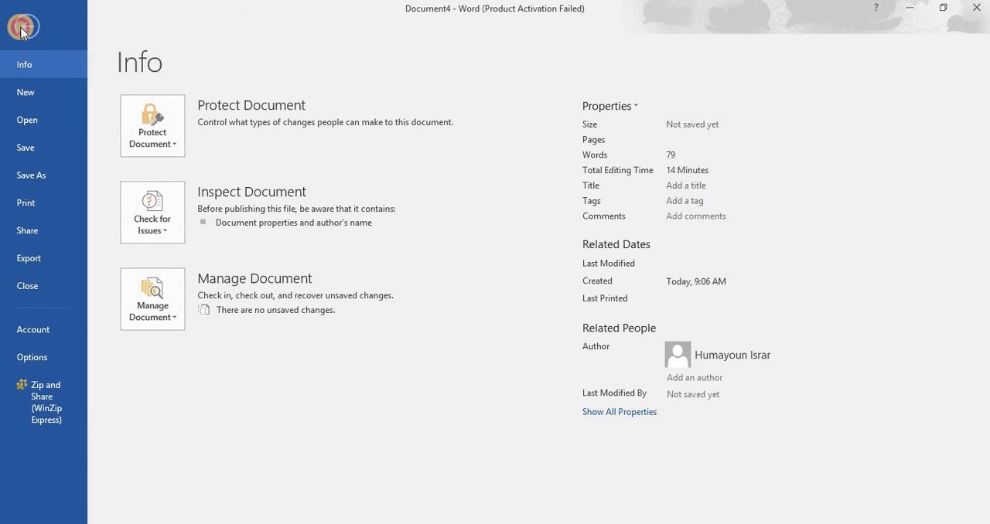
{"action": "left_click", "coordinate": [21, 27]}
{"action": "left_click", "coordinate": [116, 29]}
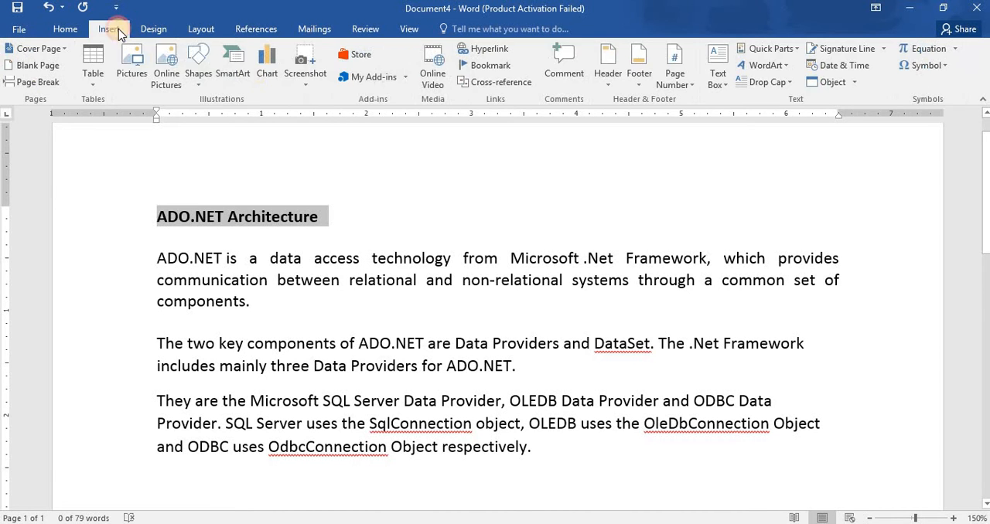
{"action": "left_click", "coordinate": [158, 28]}
{"action": "left_click", "coordinate": [199, 31]}
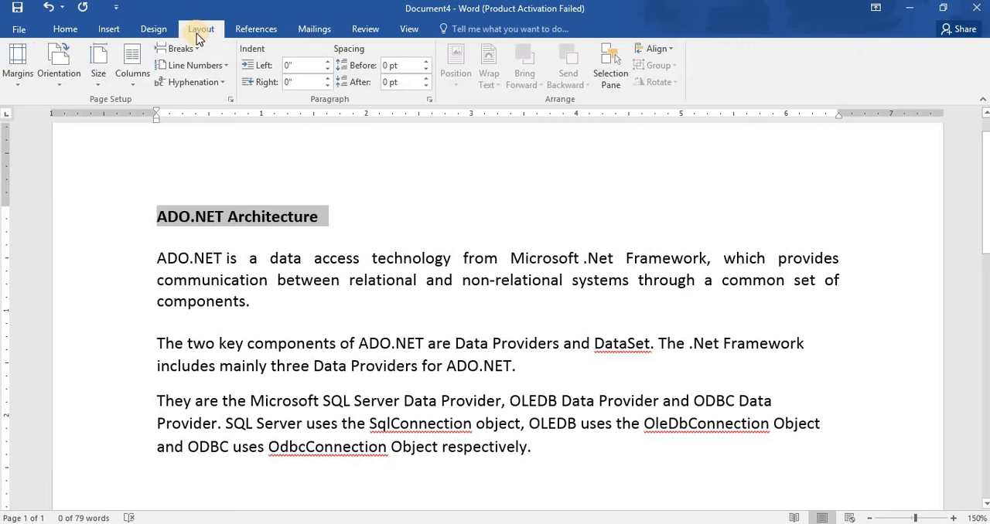
{"action": "left_click", "coordinate": [66, 29]}
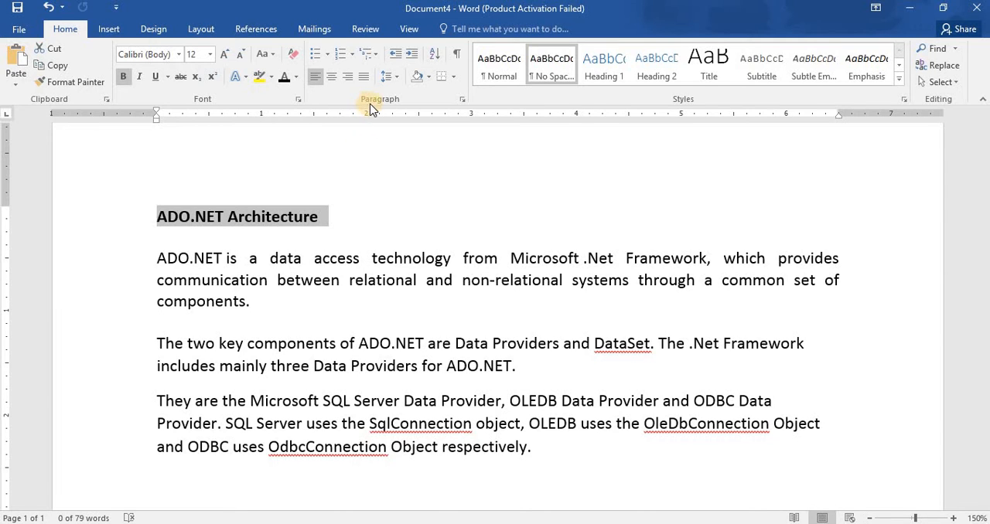
Center the title line "ADO.NET Architecture" on the page.
{"action": "left_click", "coordinate": [333, 80]}
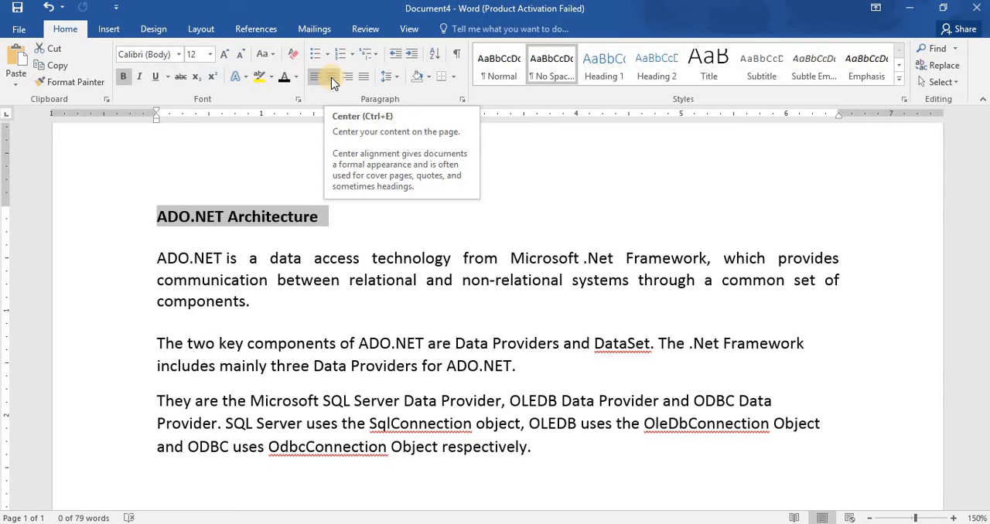
{"action": "left_click", "coordinate": [333, 81]}
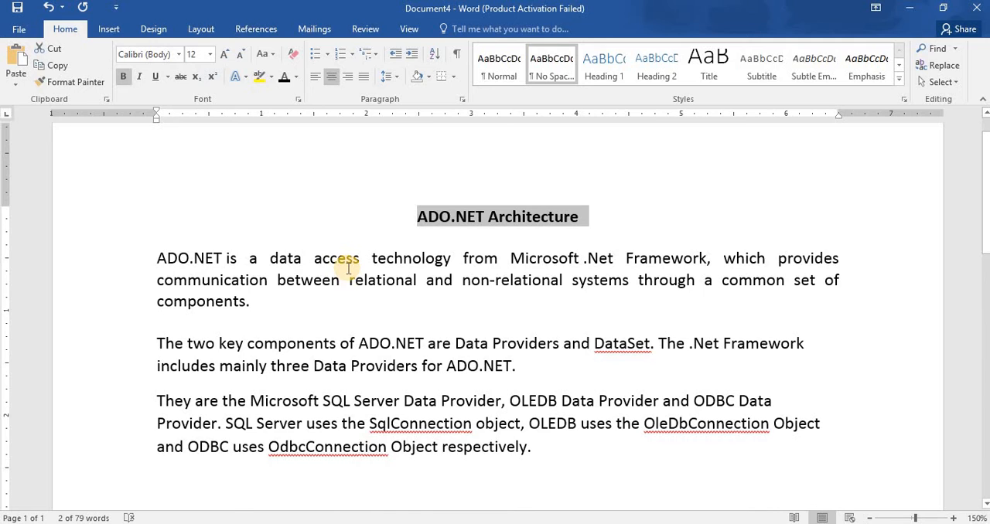
{"action": "left_click", "coordinate": [308, 307]}
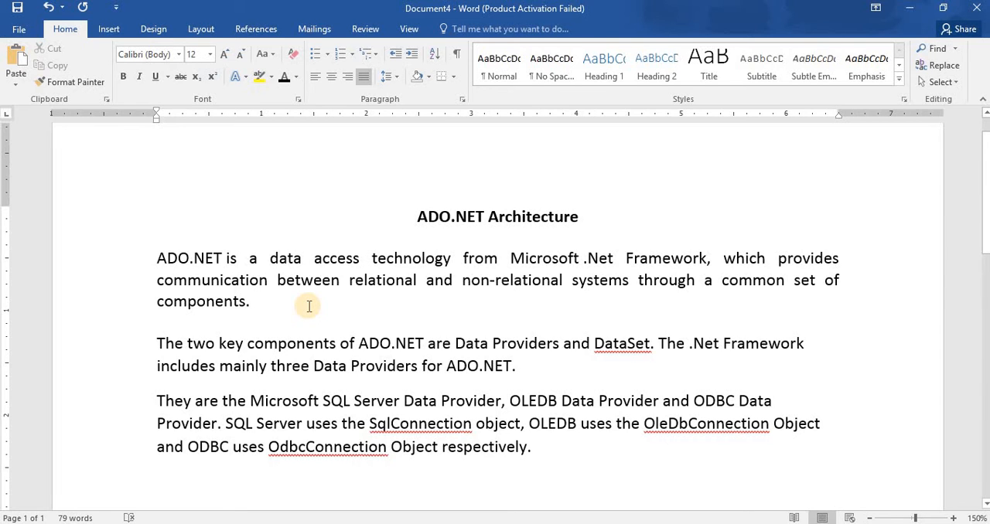
Add five line breaks after the last body paragraph and place the insertion point on one of the new blank lines.
{"action": "key", "text": "Down"}
{"action": "key", "text": "Down"}
{"action": "key", "text": "Down"}
{"action": "key", "text": "Down"}
{"action": "key", "text": "Down"}
{"action": "key", "text": "Down"}
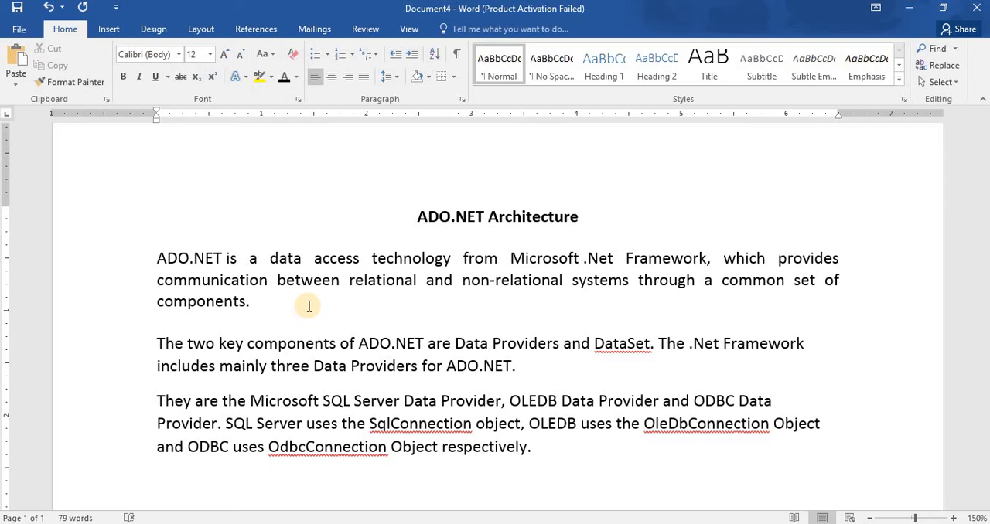
{"action": "key", "text": "Return"}
{"action": "key", "text": "Return"}
{"action": "key", "text": "Return"}
{"action": "key", "text": "Return"}
{"action": "key", "text": "Return"}
{"action": "key", "text": "Return"}
{"action": "key", "text": "Return"}
{"action": "key", "text": "Return"}
{"action": "key", "text": "Up"}
{"action": "key", "text": "Up"}
{"action": "key", "text": "Up"}
{"action": "key", "text": "Up"}
{"action": "key", "text": "Up"}
{"action": "key", "text": "Up"}
{"action": "key", "text": "Up"}
{"action": "key", "text": "Up"}
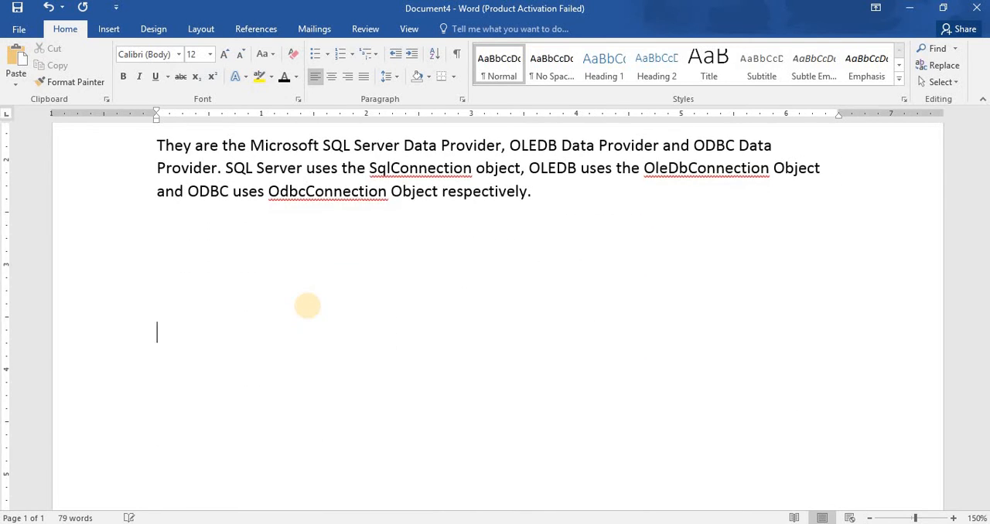
{"action": "key", "text": "Down"}
Write "Y" with a superscript 2 on the blank line below the last paragraph and return to normal text.
{"action": "type", "text": "Y"}
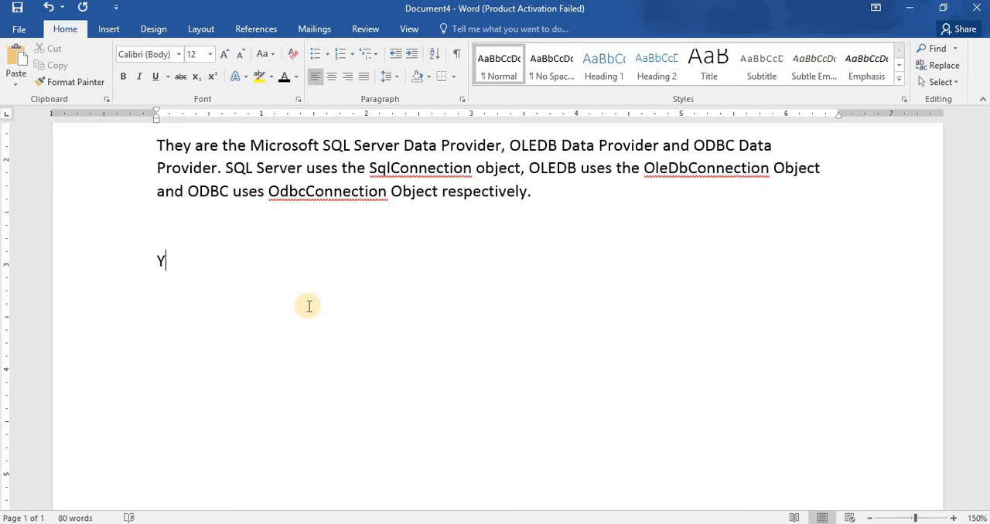
{"action": "left_click", "coordinate": [210, 79]}
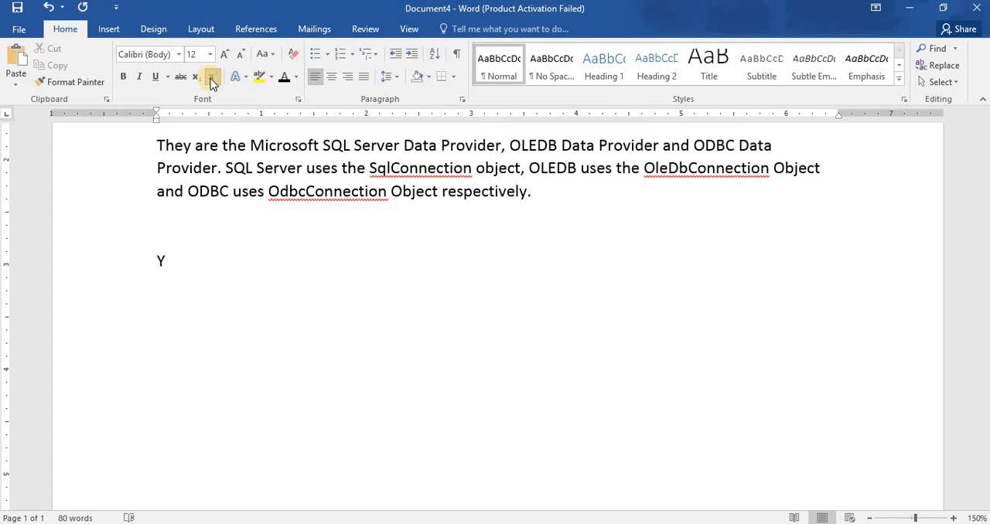
{"action": "type", "text": "2"}
{"action": "left_click", "coordinate": [209, 78]}
{"action": "left_click", "coordinate": [213, 80]}
Continue the formula with "+log" followed by a subscript 2, and turn subscript off again.
{"action": "type", "text": "+log"}
{"action": "left_click", "coordinate": [195, 79]}
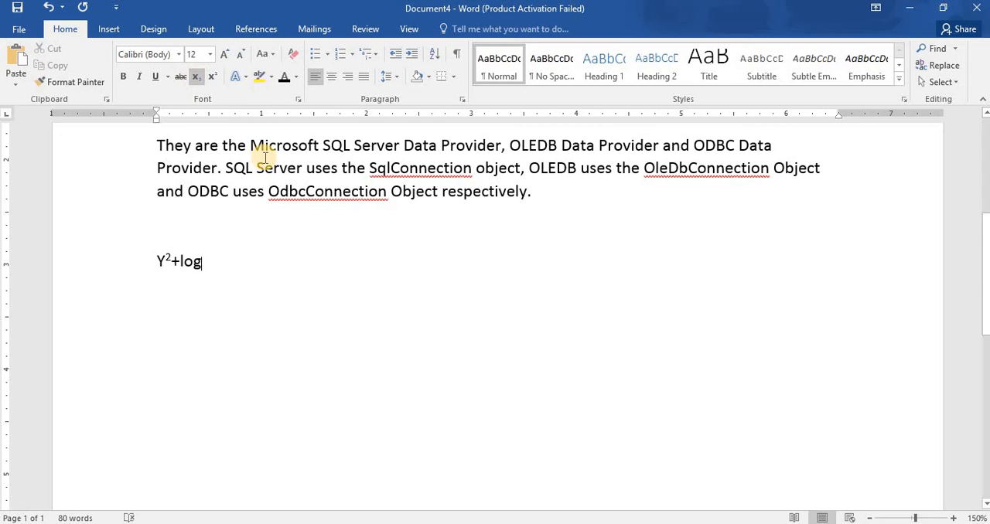
{"action": "type", "text": "2"}
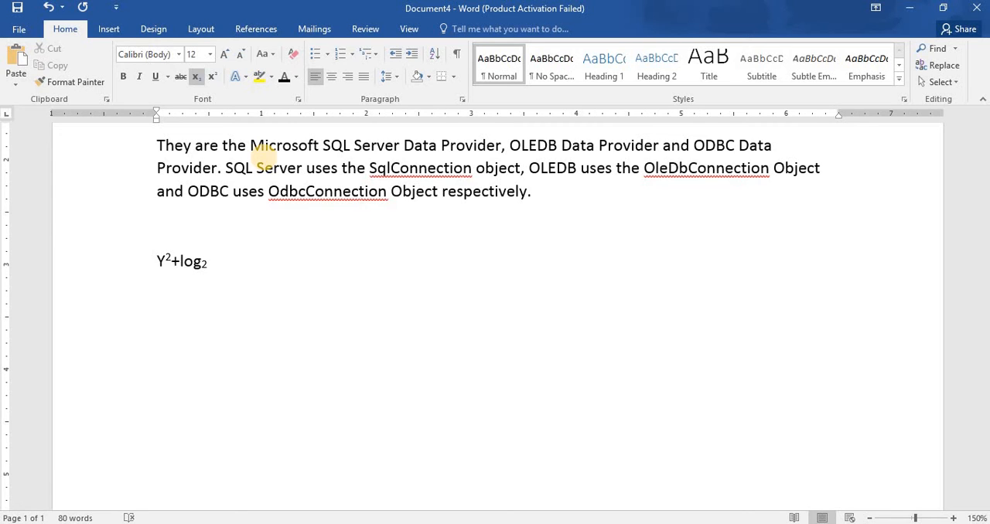
{"action": "key", "text": "ctrl+equal"}
Change the case of the title line "ADO.NET Architecture" to UPPERCASE.
{"action": "key", "text": "Up"}
{"action": "key", "text": "Up"}
{"action": "key", "text": "Up"}
{"action": "key", "text": "Up"}
{"action": "key", "text": "Up"}
{"action": "key", "text": "Up"}
{"action": "key", "text": "Up"}
{"action": "key", "text": "Up"}
{"action": "key", "text": "Up"}
{"action": "key", "text": "Up"}
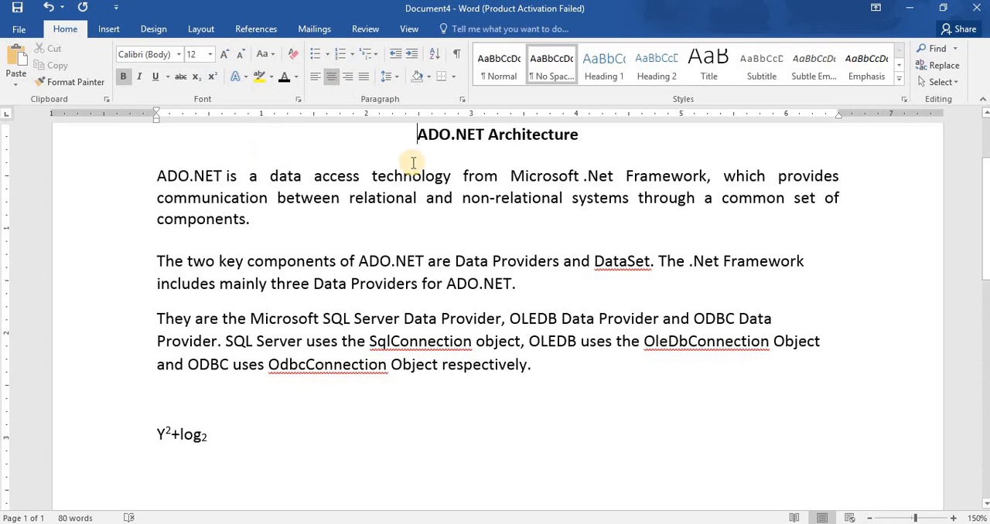
{"action": "key", "text": "shift+Right"}
{"action": "key", "text": "shift+Right"}
{"action": "key", "text": "shift+Right"}
{"action": "key", "text": "shift+Right"}
{"action": "key", "text": "shift+Right"}
{"action": "key", "text": "shift+Right"}
{"action": "key", "text": "shift+Right"}
{"action": "key", "text": "shift+Right"}
{"action": "key", "text": "shift+Right"}
{"action": "key", "text": "shift+Right"}
{"action": "key", "text": "shift+Right"}
{"action": "key", "text": "shift+Right"}
{"action": "key", "text": "shift+Right"}
{"action": "key", "text": "shift+Right"}
{"action": "key", "text": "shift+Right"}
{"action": "key", "text": "shift+Right"}
{"action": "key", "text": "shift+Right"}
{"action": "key", "text": "shift+Right"}
{"action": "key", "text": "shift+Right"}
{"action": "key", "text": "shift+Right"}
{"action": "key", "text": "shift+Left"}
{"action": "key", "text": "shift+Left"}
{"action": "key", "text": "shift+Left"}
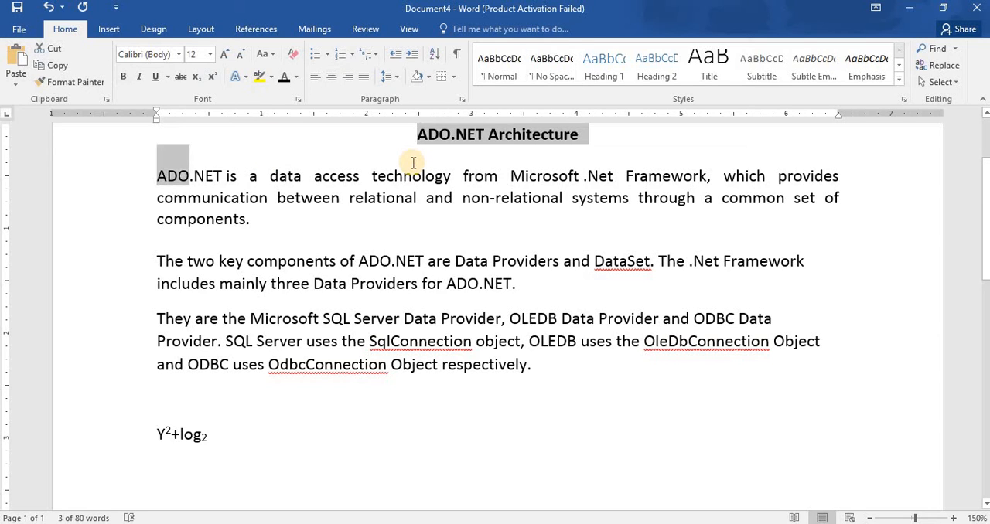
{"action": "key", "text": "shift+Left"}
{"action": "key", "text": "shift+Left"}
{"action": "key", "text": "shift+Left"}
{"action": "key", "text": "shift+Left"}
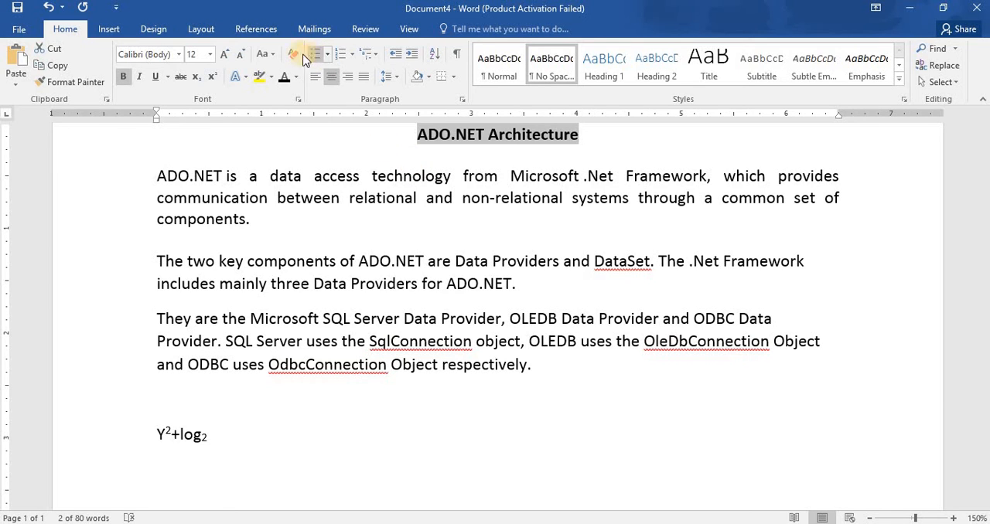
{"action": "left_click", "coordinate": [275, 58]}
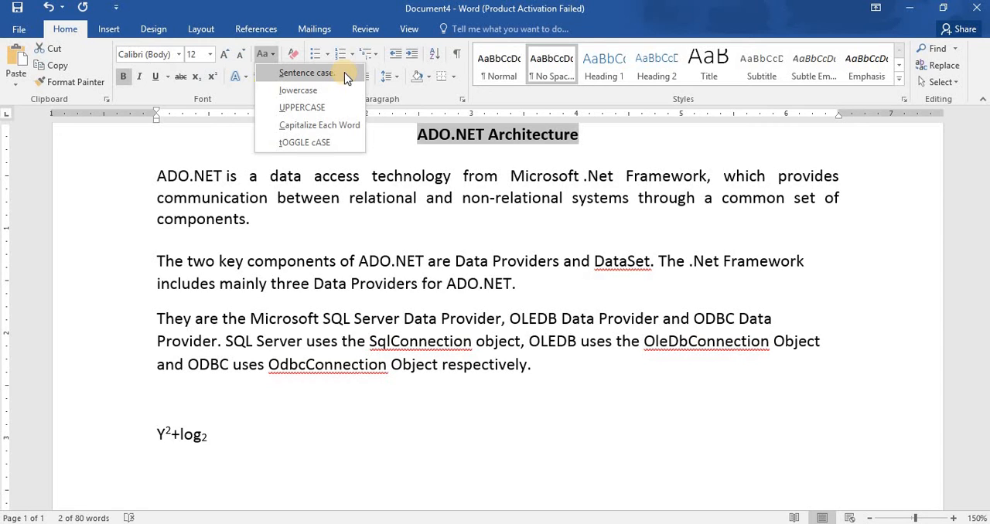
{"action": "key", "text": "Down"}
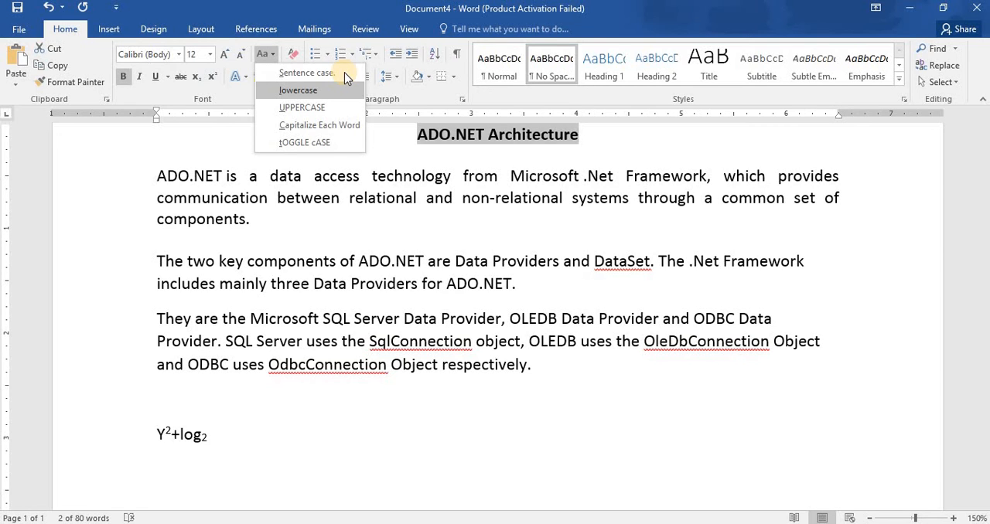
{"action": "key", "text": "Down"}
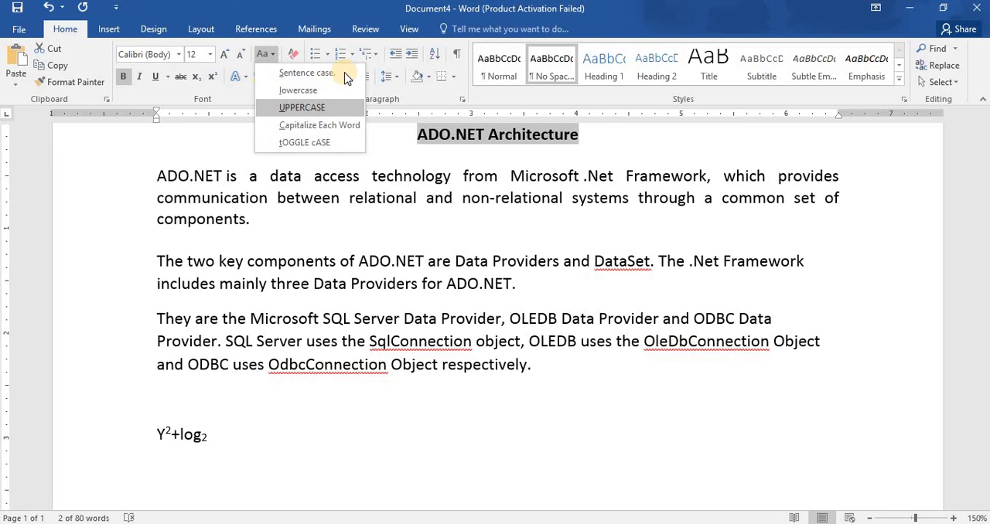
{"action": "key", "text": "Down"}
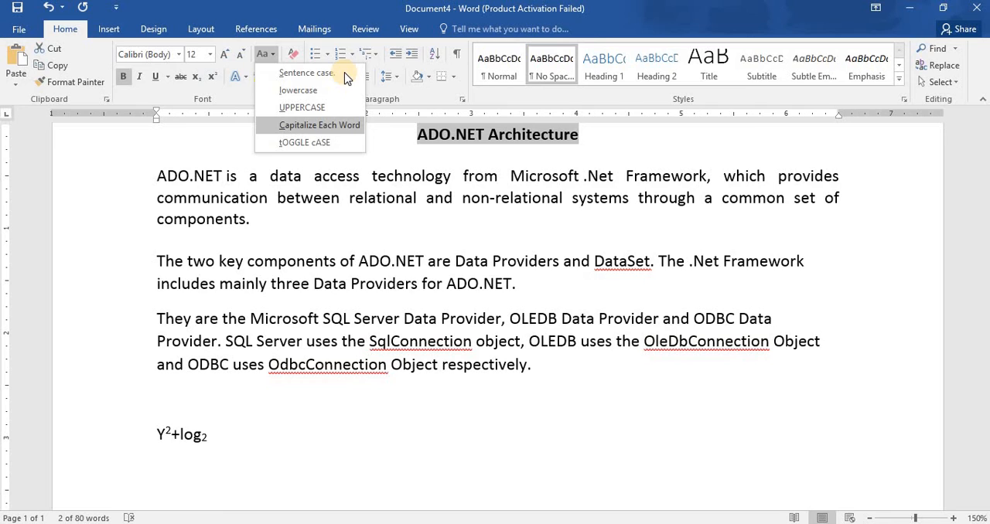
{"action": "key", "text": "Down"}
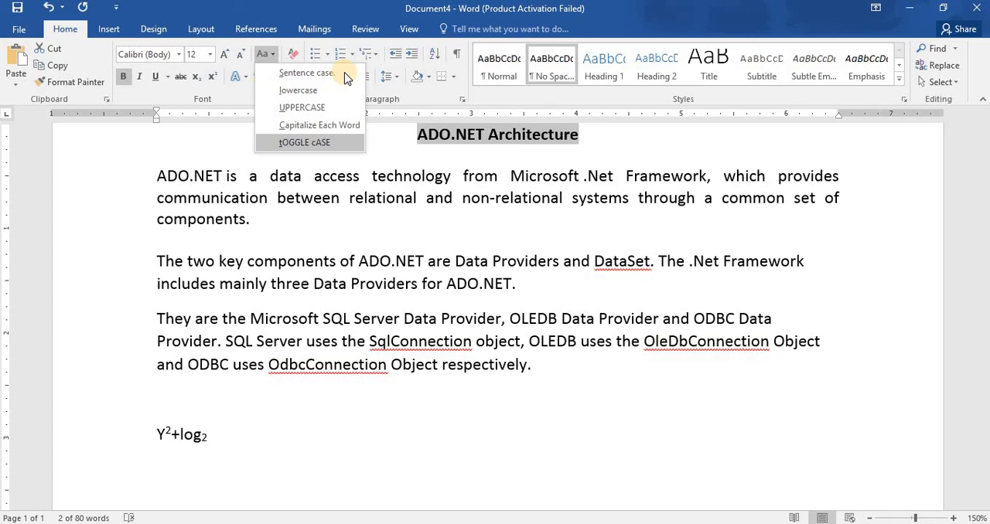
{"action": "left_click", "coordinate": [319, 108]}
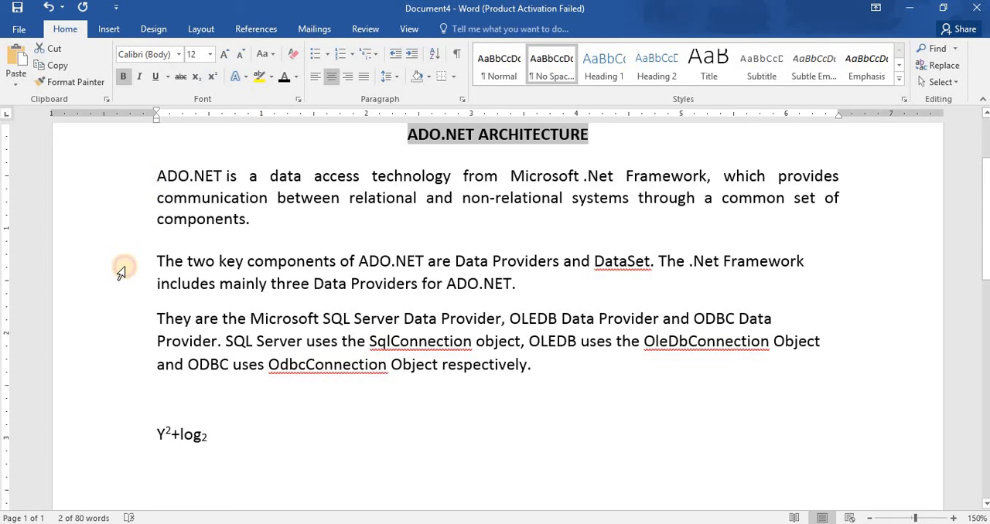
Try lowercase on the second body paragraph, undo that change and deselect the paragraph.
{"action": "left_click_drag", "start_coordinate": [121, 267], "coordinate": [126, 288]}
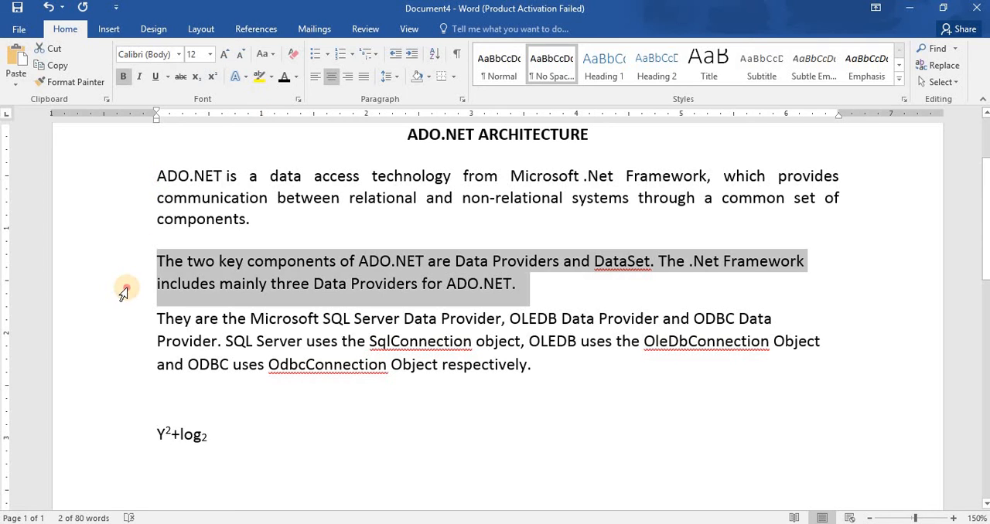
{"action": "left_click", "coordinate": [271, 56]}
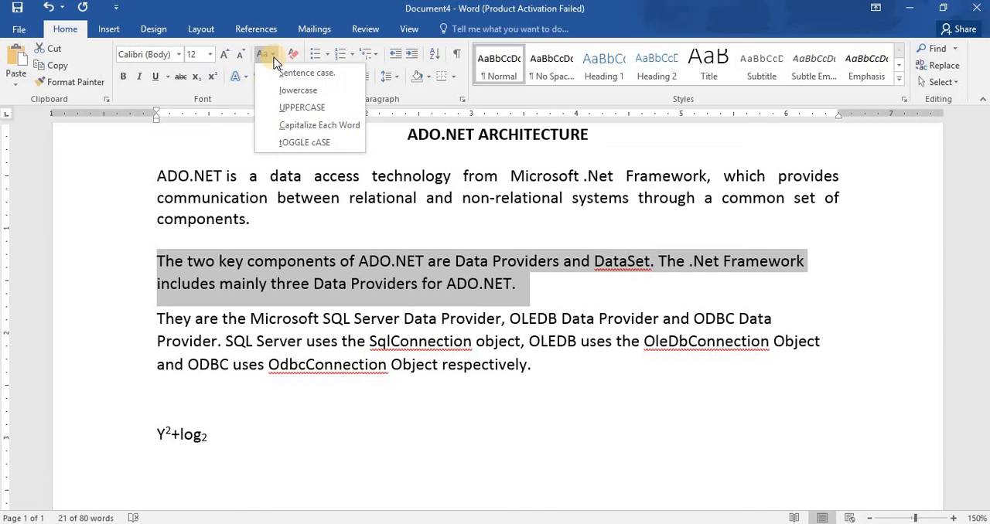
{"action": "left_click", "coordinate": [303, 95]}
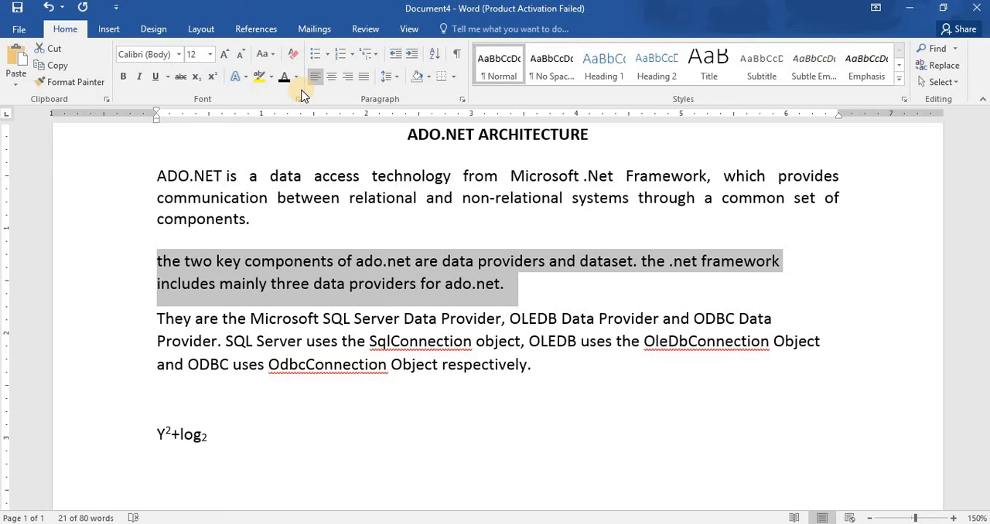
{"action": "key", "text": "ctrl+z"}
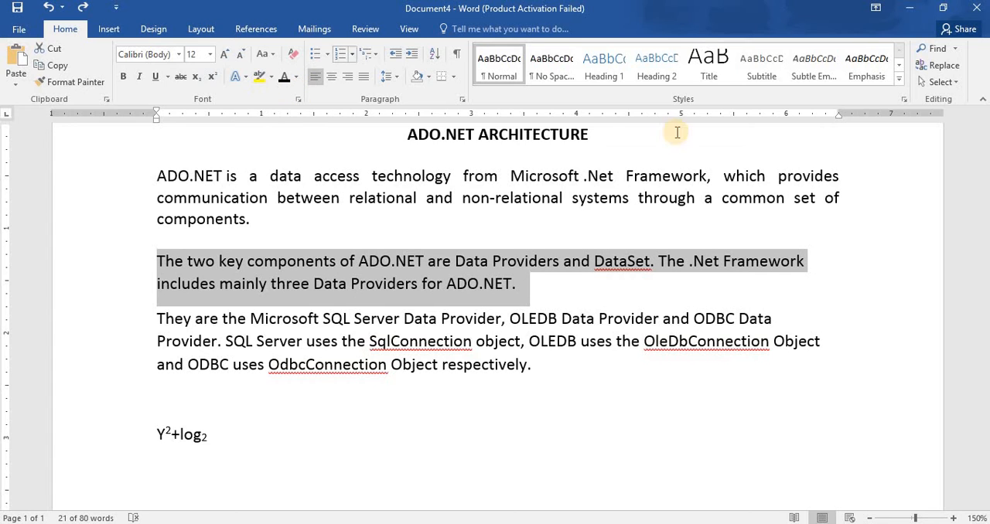
{"action": "left_click", "coordinate": [600, 287]}
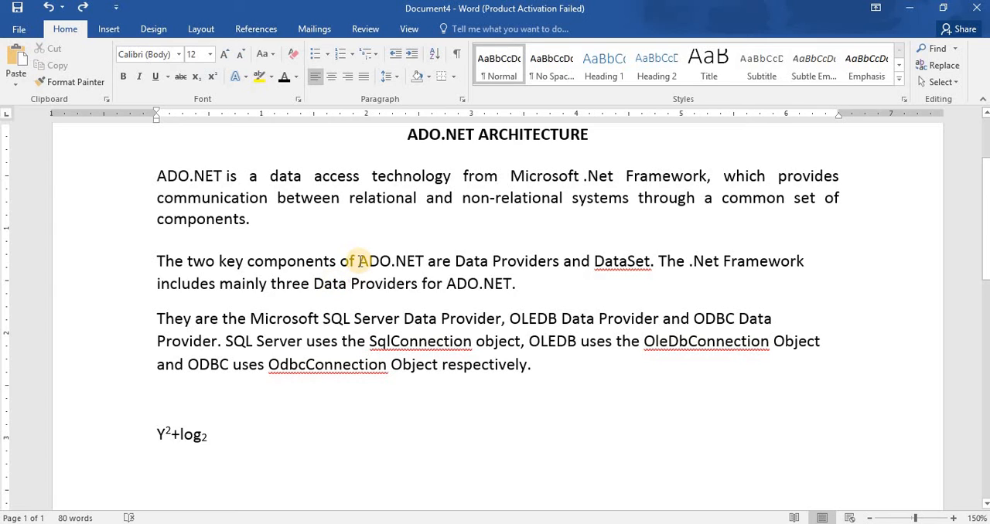
Highlight the first "ADO.NET" in the second body paragraph in dark gray.
{"action": "left_click_drag", "start_coordinate": [359, 262], "coordinate": [424, 262]}
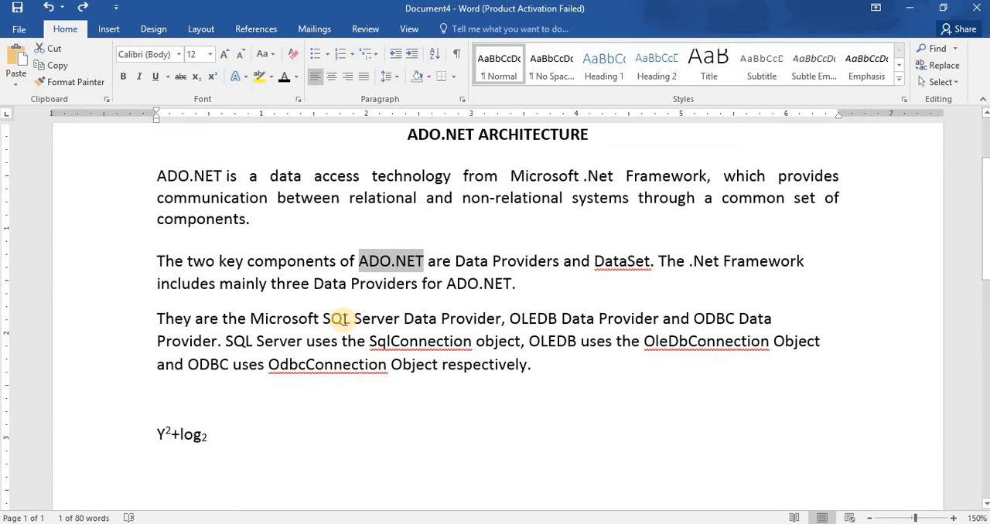
{"action": "left_click", "coordinate": [272, 77]}
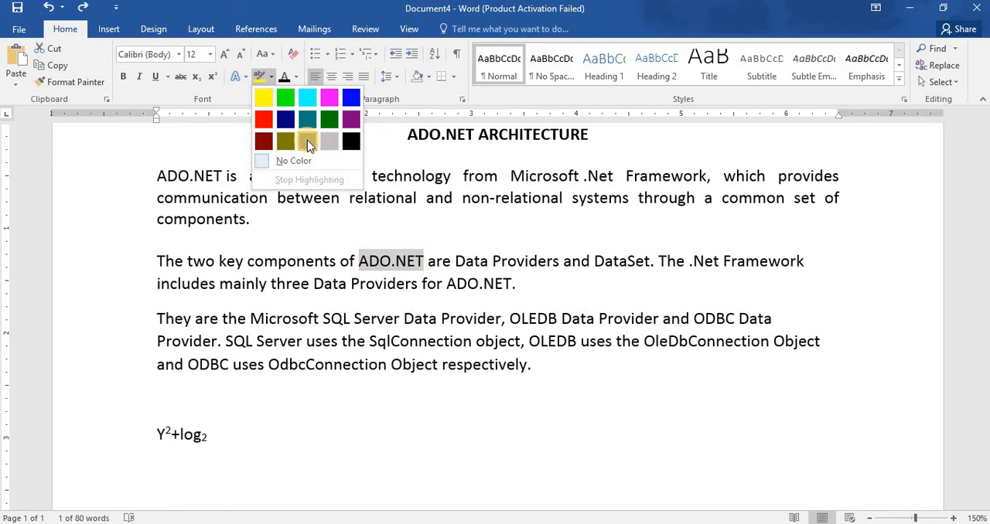
{"action": "left_click", "coordinate": [307, 140]}
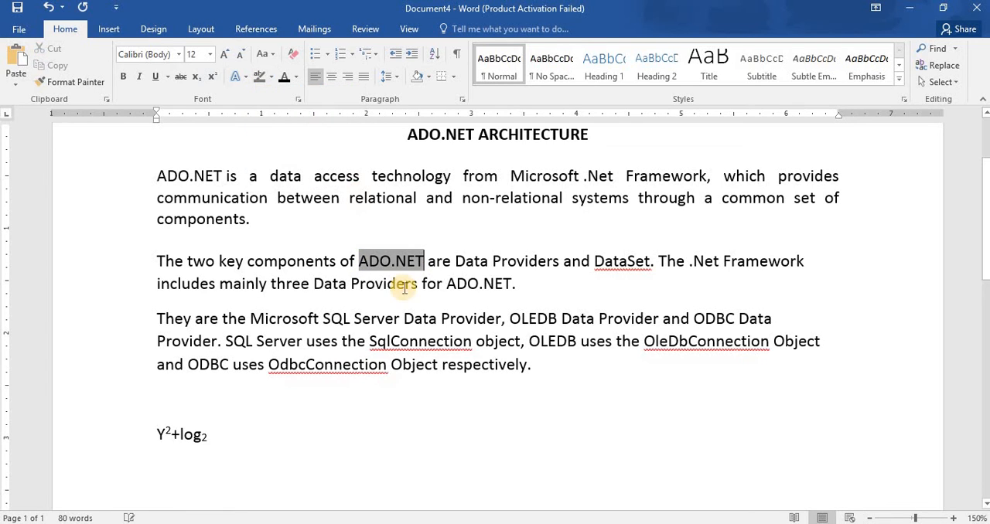
{"action": "left_click", "coordinate": [436, 283]}
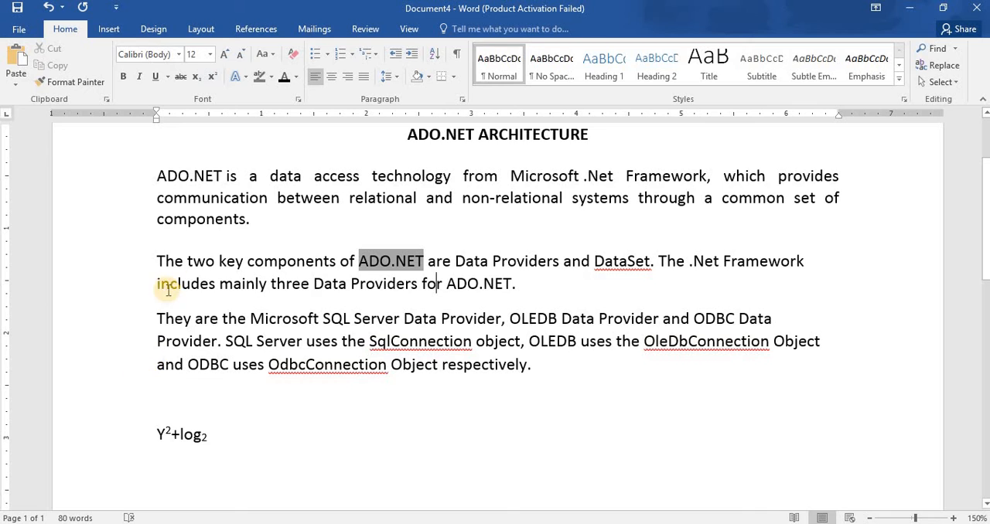
Start defining a custom font color for the third body paragraph by picking a teal shade in the color spectrum.
{"action": "left_click_drag", "start_coordinate": [154, 315], "coordinate": [531, 374]}
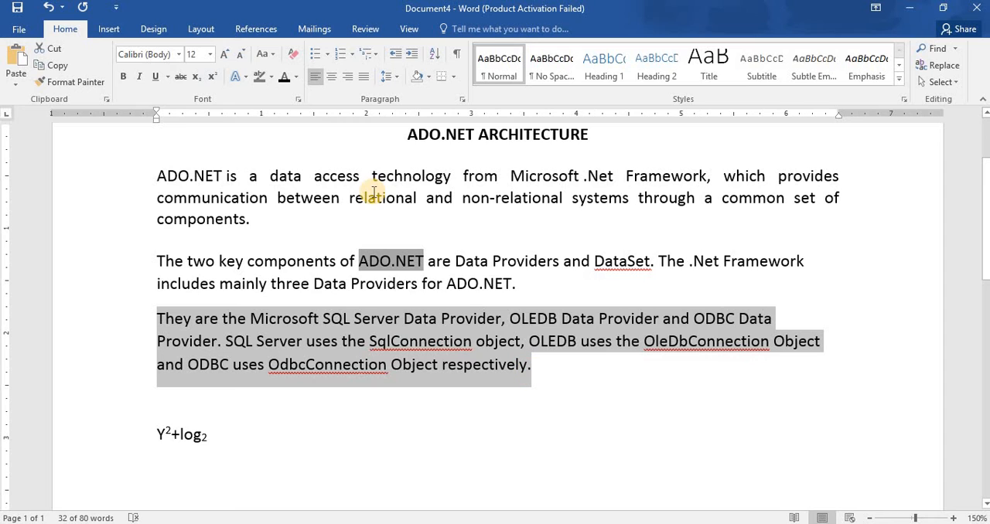
{"action": "left_click", "coordinate": [298, 77]}
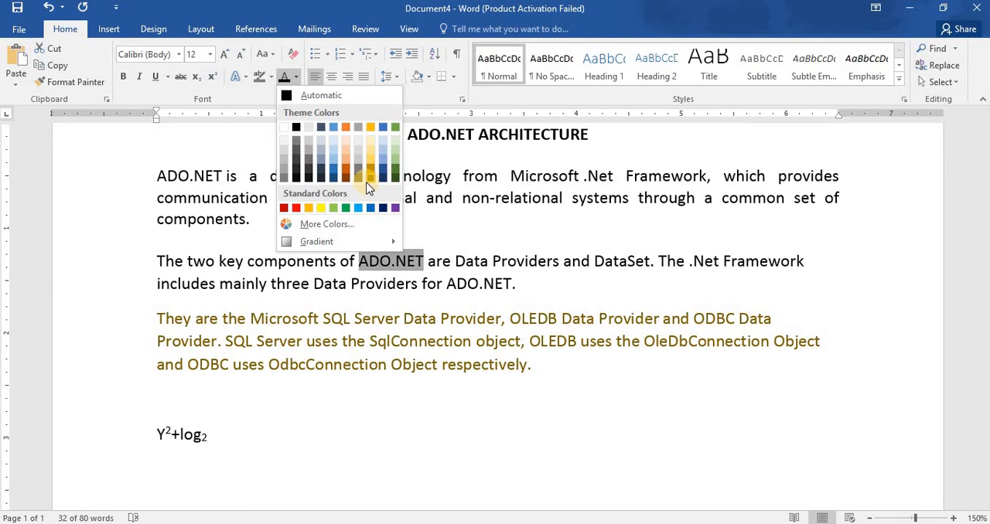
{"action": "left_click", "coordinate": [321, 227]}
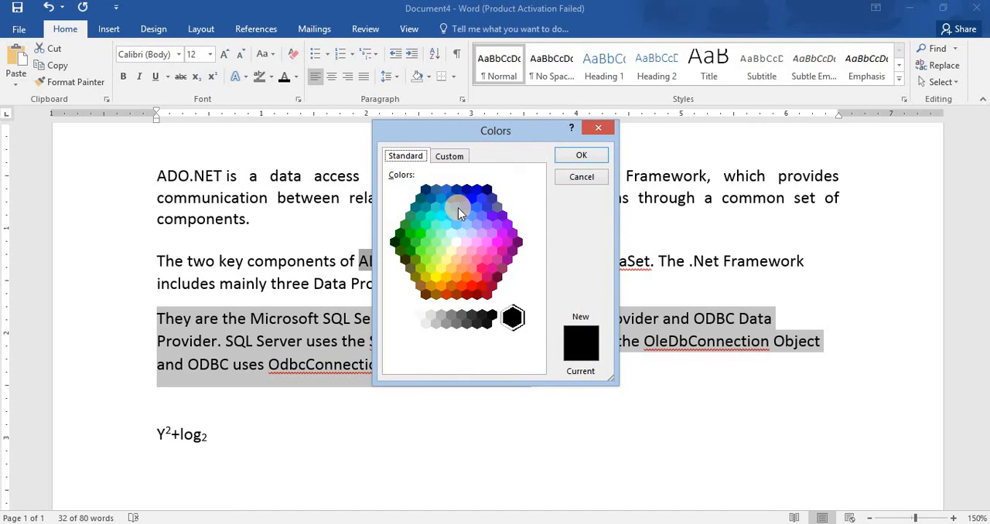
{"action": "left_click", "coordinate": [447, 157]}
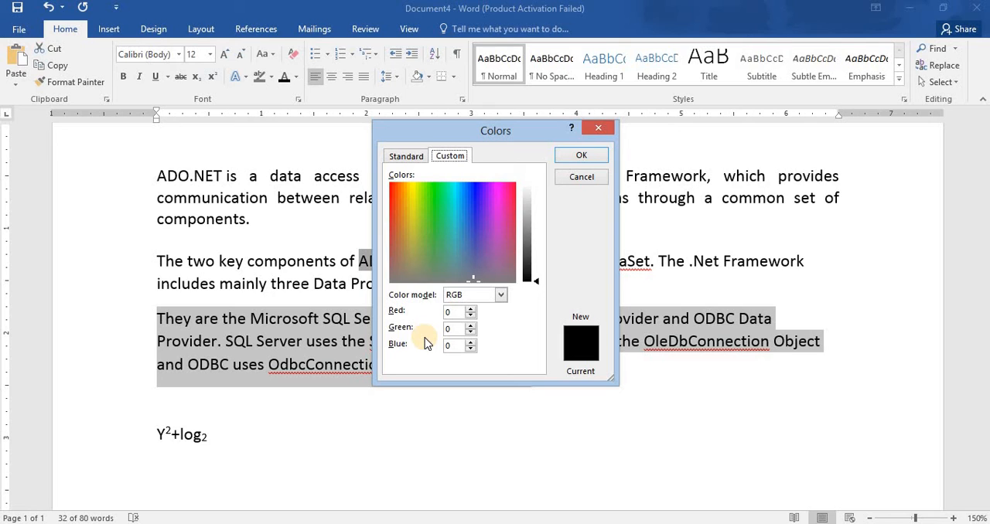
{"action": "left_click", "coordinate": [450, 215]}
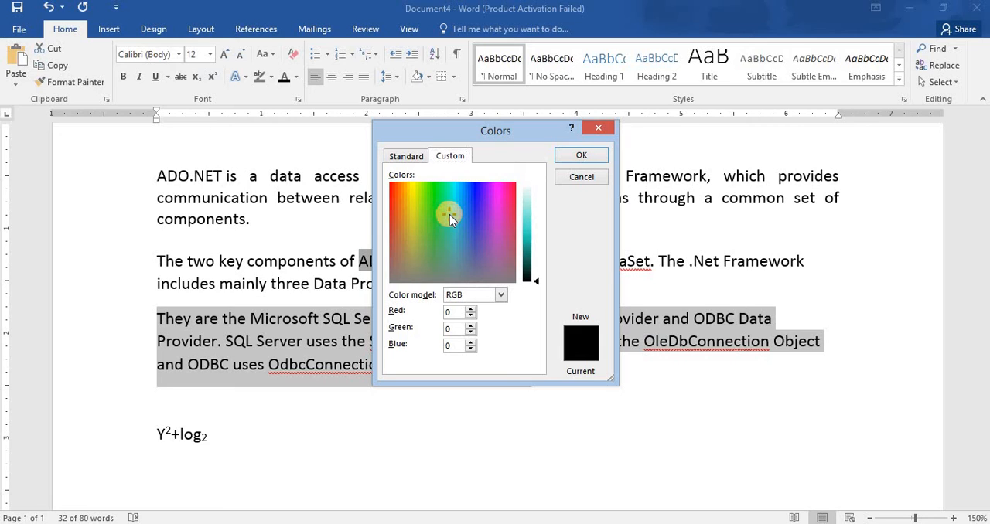
Set the custom font color to red 125, green 240, blue 100 and apply it to the third body paragraph.
{"action": "left_click", "coordinate": [454, 313]}
{"action": "key", "text": "BackSpace"}
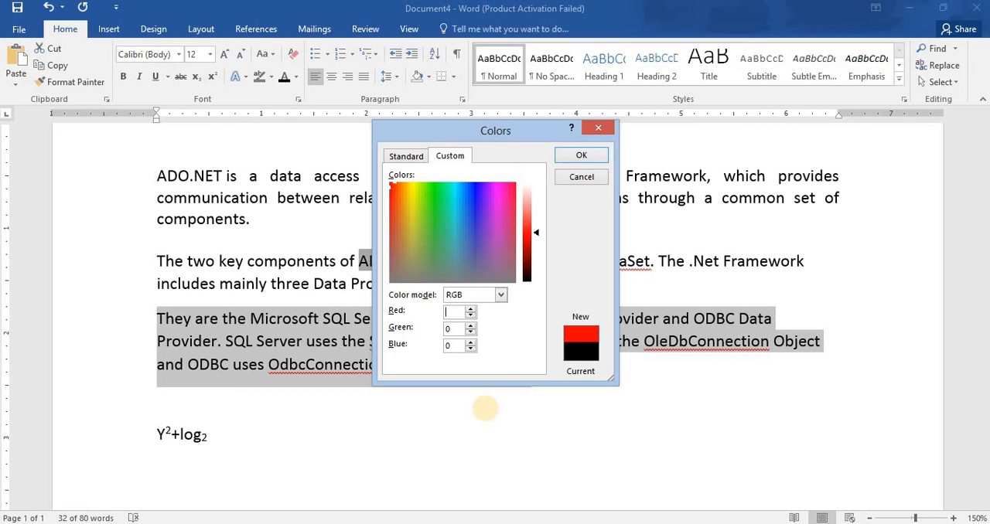
{"action": "type", "text": "125"}
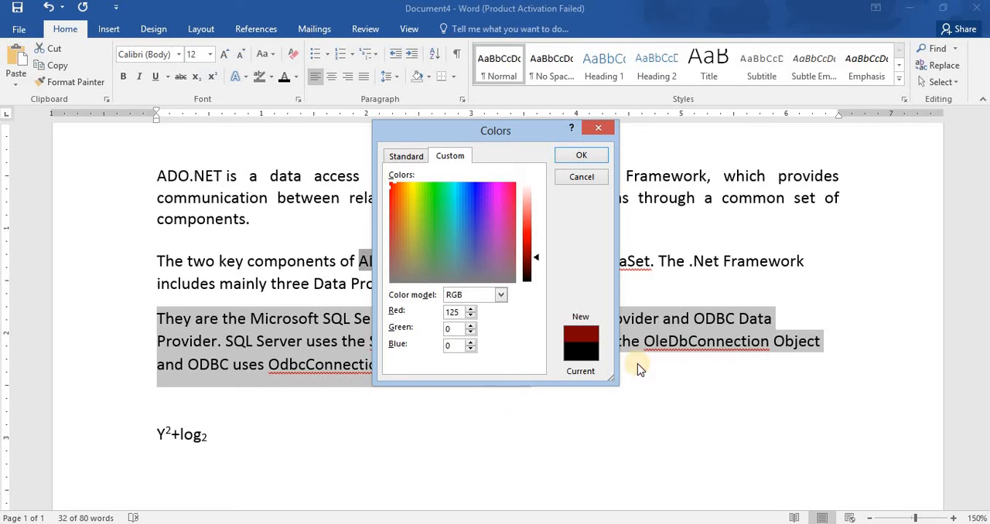
{"action": "left_click", "coordinate": [454, 327]}
{"action": "key", "text": "BackSpace"}
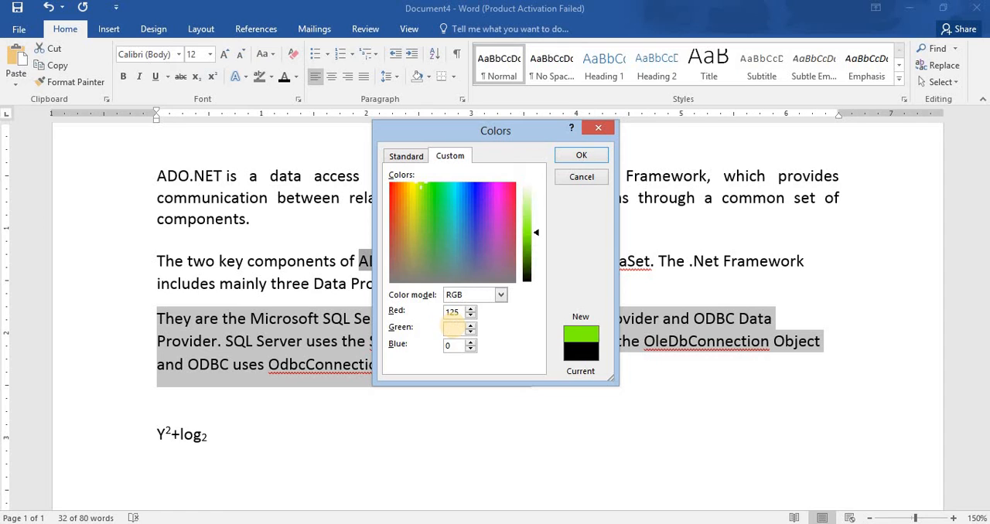
{"action": "type", "text": "240"}
{"action": "left_click", "coordinate": [454, 346]}
{"action": "key", "text": "BackSpace"}
{"action": "type", "text": "100"}
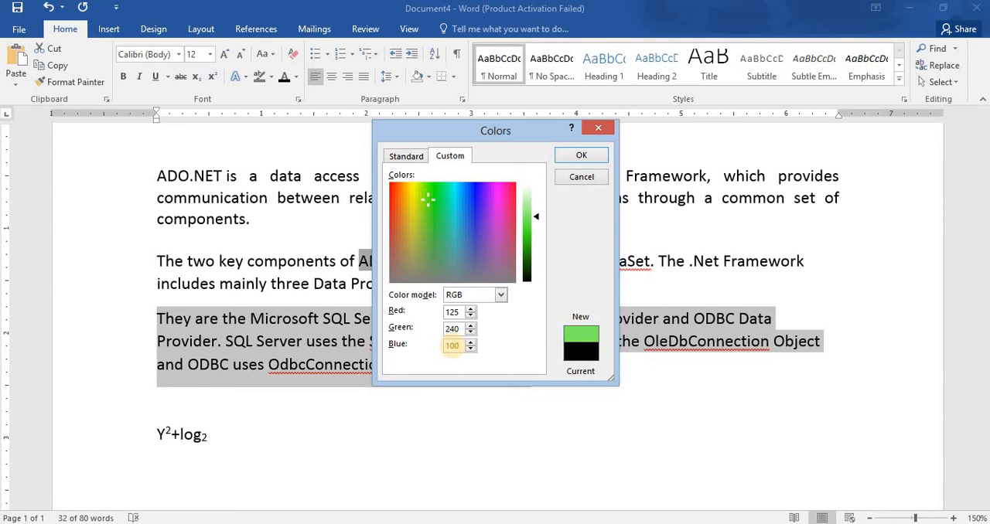
{"action": "double_click", "coordinate": [457, 329]}
{"action": "left_click", "coordinate": [581, 157]}
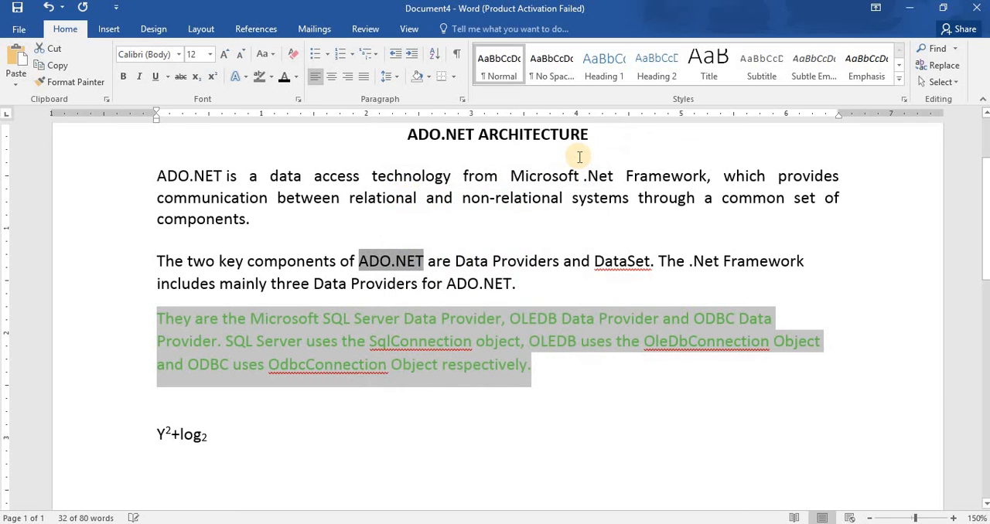
{"action": "left_click", "coordinate": [559, 385]}
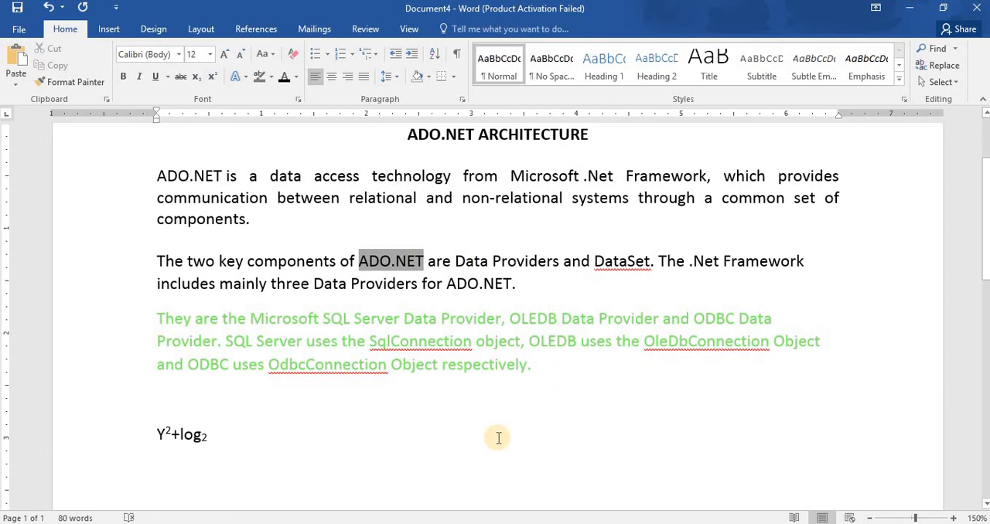
Change the font color of the third body paragraph to the standard dark red and deselect it.
{"action": "triple_click", "coordinate": [508, 326]}
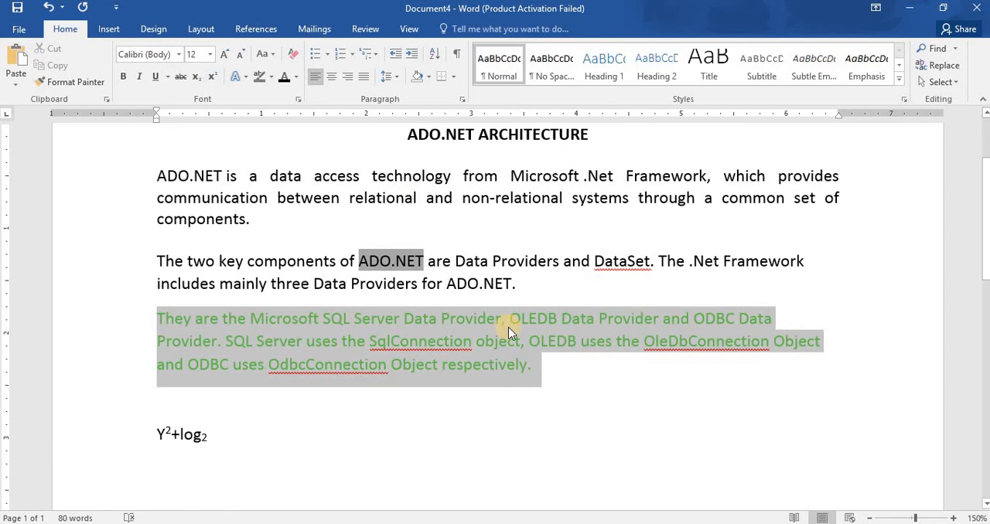
{"action": "left_click", "coordinate": [296, 78]}
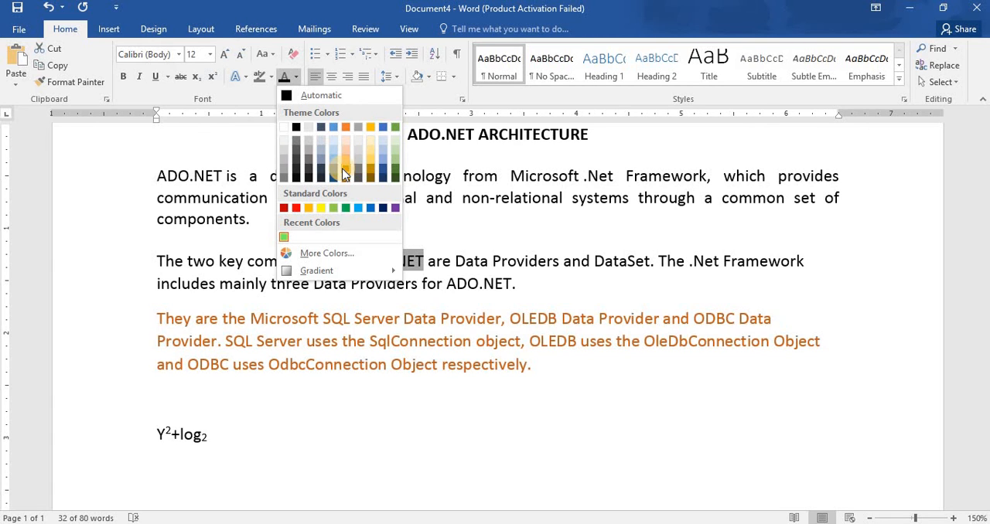
{"action": "left_click", "coordinate": [285, 210]}
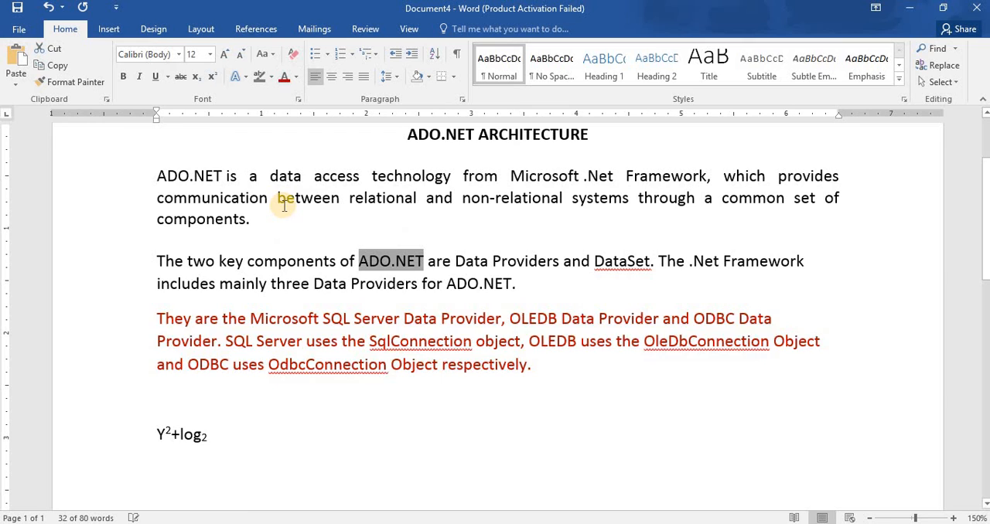
{"action": "left_click", "coordinate": [571, 374]}
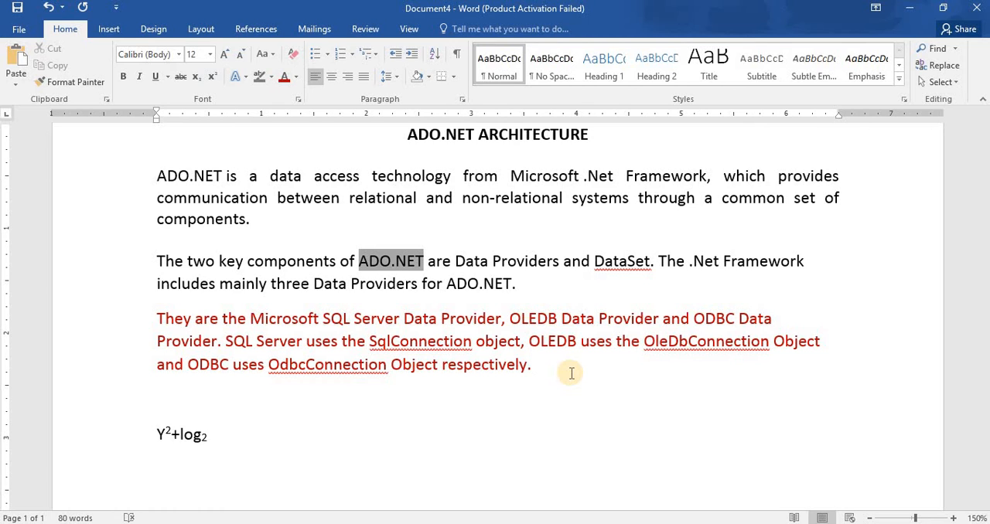
Left-align the first body paragraph and point out the left and right indent markers on the ruler.
{"action": "left_click", "coordinate": [445, 134]}
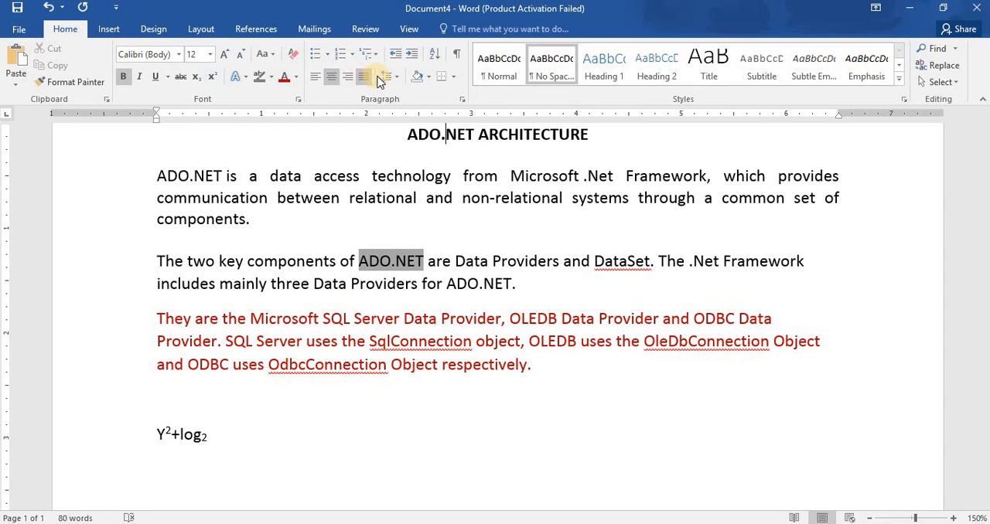
{"action": "left_click", "coordinate": [317, 80]}
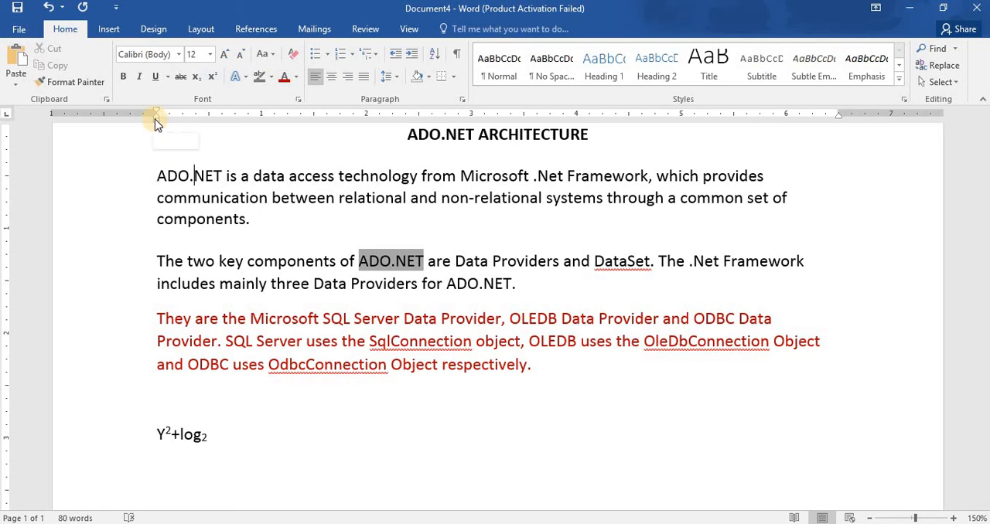
{"action": "left_click_drag", "start_coordinate": [156, 121], "coordinate": [156, 121]}
{"action": "left_click_drag", "start_coordinate": [841, 120], "coordinate": [840, 120]}
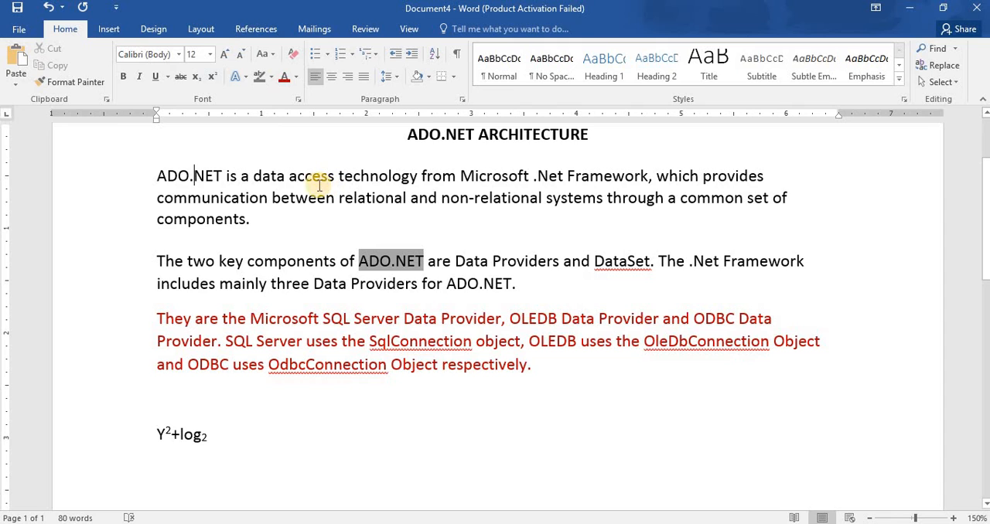
Center the first body paragraph between the left and right margins.
{"action": "left_click", "coordinate": [331, 78]}
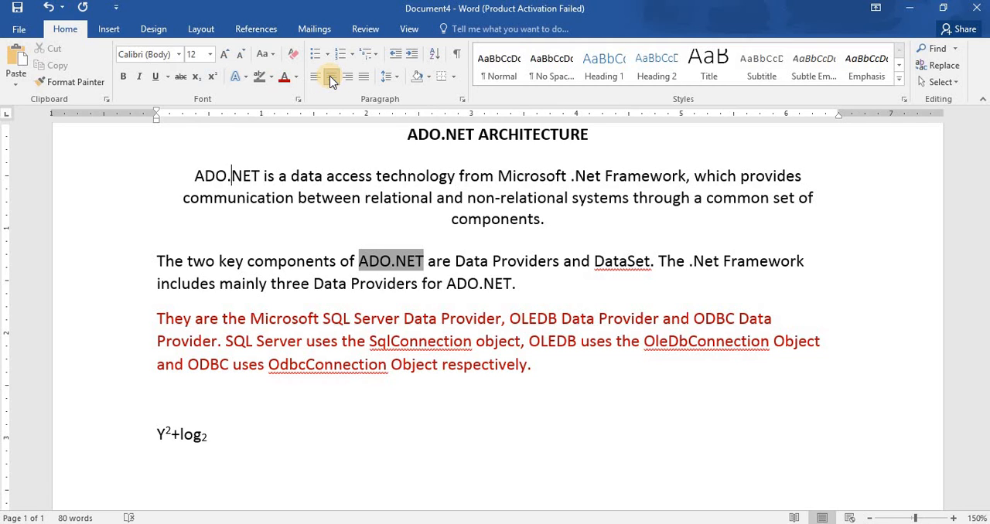
{"action": "left_click", "coordinate": [155, 117]}
{"action": "left_click", "coordinate": [840, 122]}
Right-align the first body paragraph.
{"action": "left_click", "coordinate": [347, 75]}
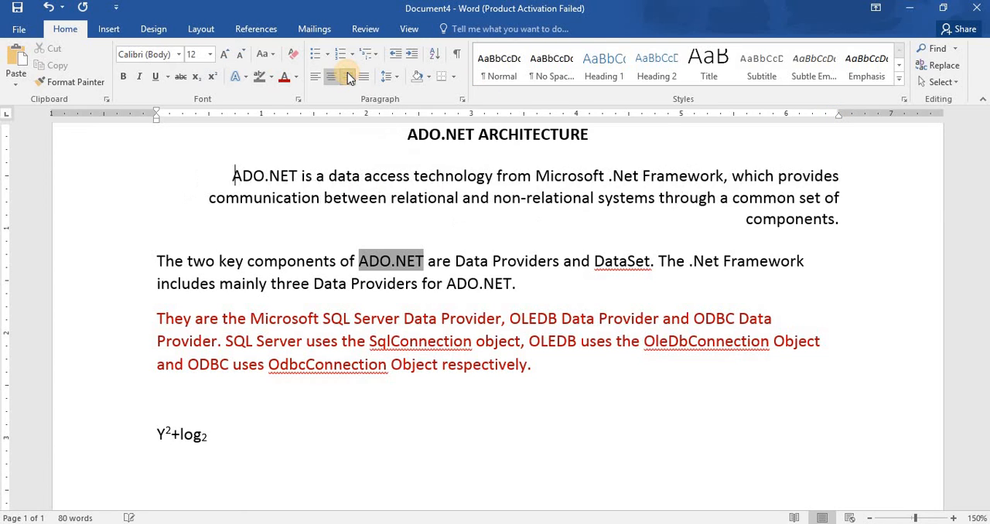
{"action": "left_click", "coordinate": [838, 117]}
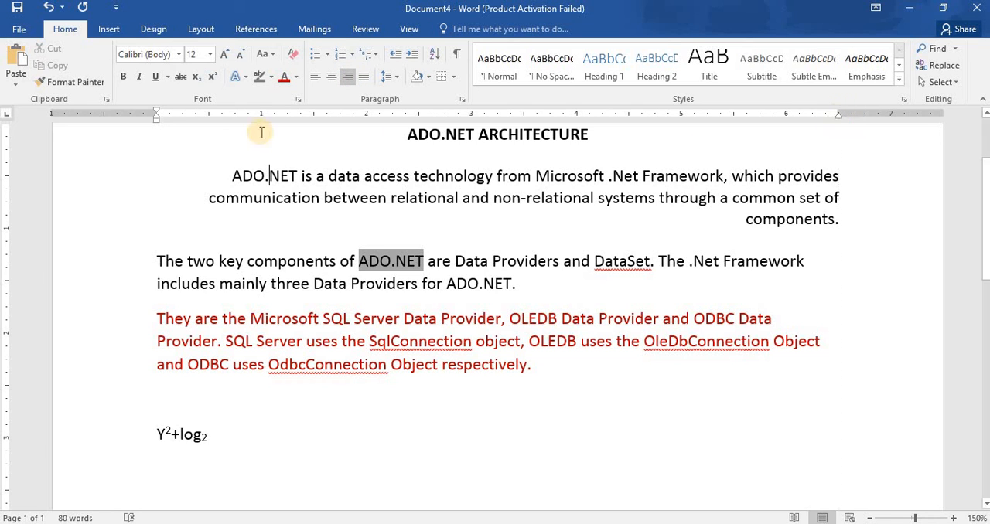
{"action": "left_click", "coordinate": [158, 120]}
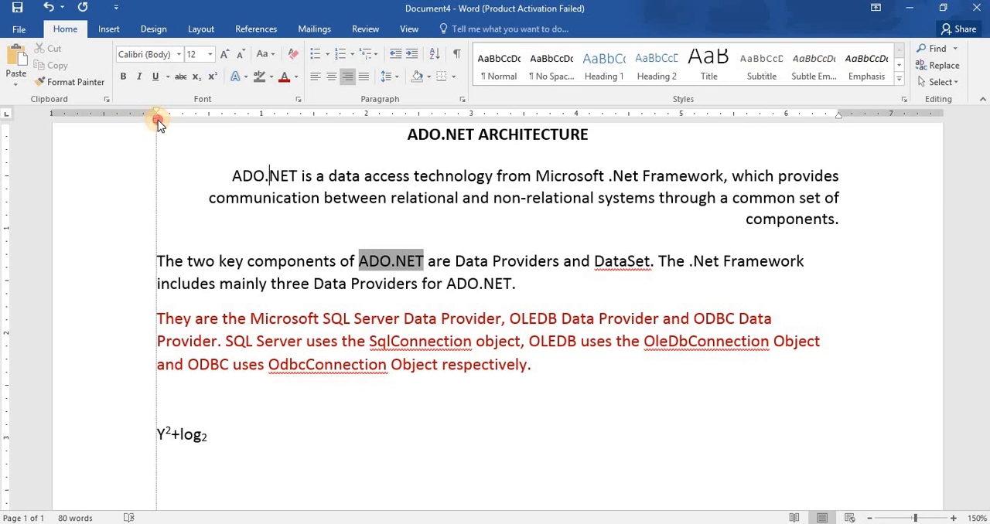
Justify the first body paragraph so its lines spread between both margins.
{"action": "left_click", "coordinate": [363, 78]}
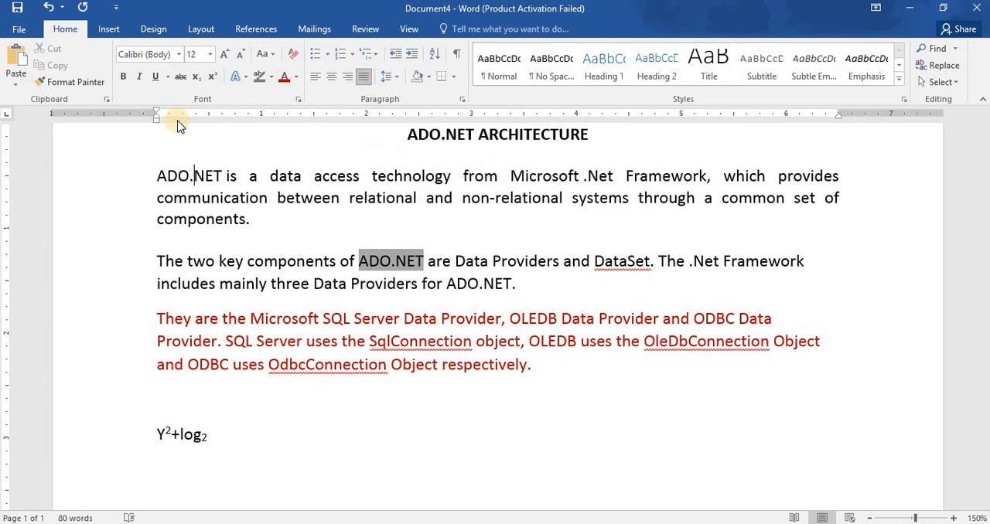
{"action": "left_click", "coordinate": [156, 119]}
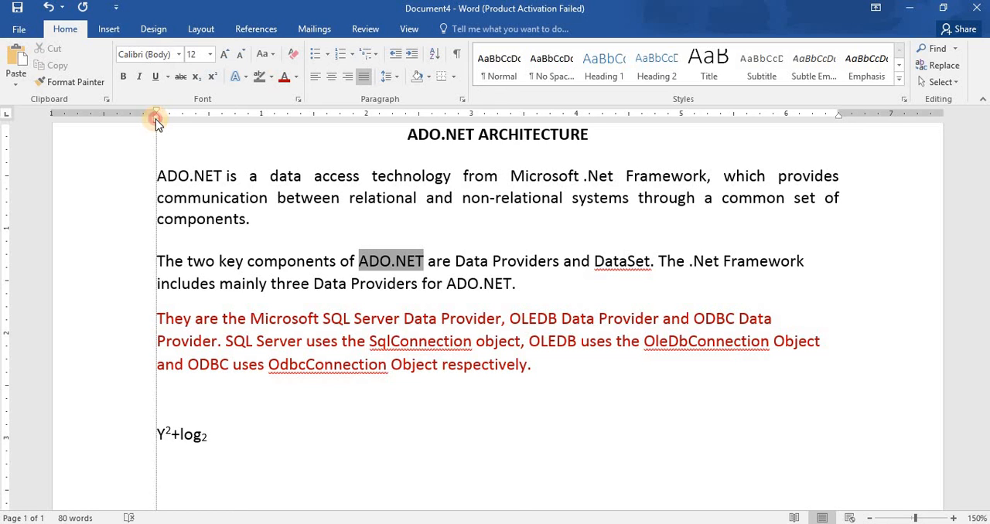
{"action": "left_click", "coordinate": [839, 116]}
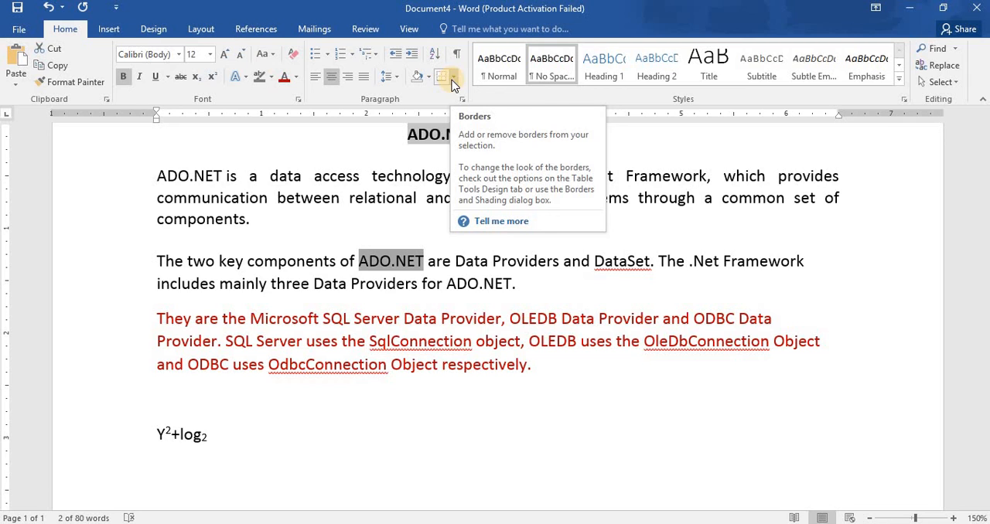
Select the first body paragraph's text without its paragraph mark and open the Borders and Shading settings for it.
{"action": "left_click", "coordinate": [154, 176]}
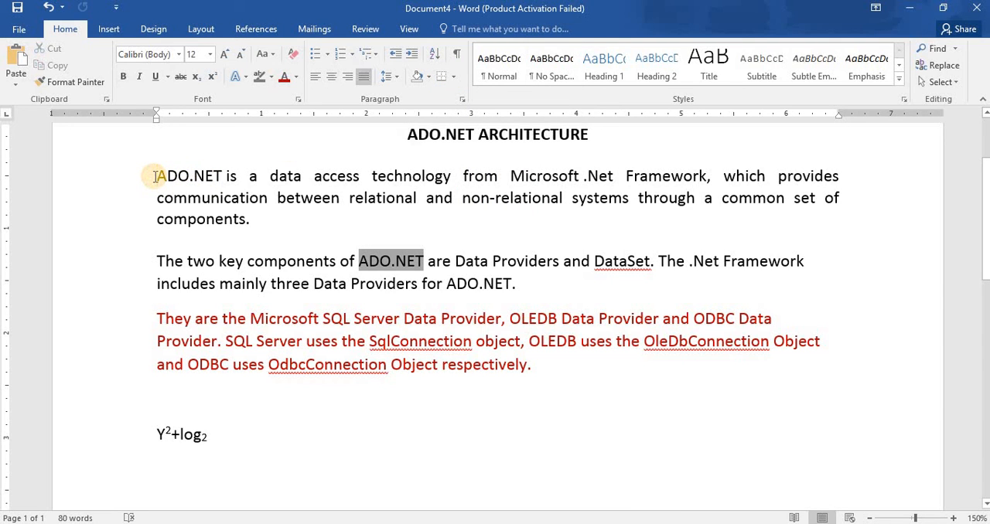
{"action": "key", "text": "shift+Down"}
{"action": "key", "text": "shift+Down"}
{"action": "key", "text": "shift+Down"}
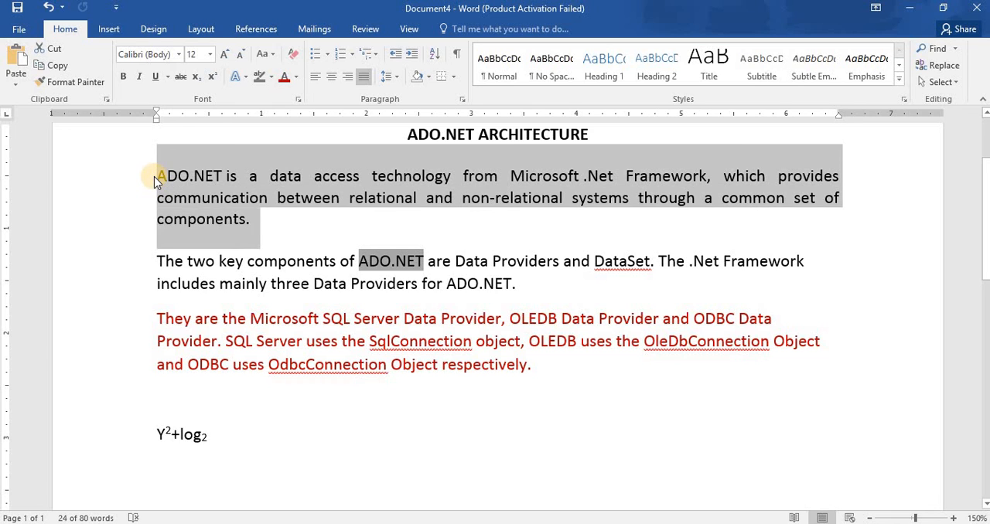
{"action": "key", "text": "shift+Left"}
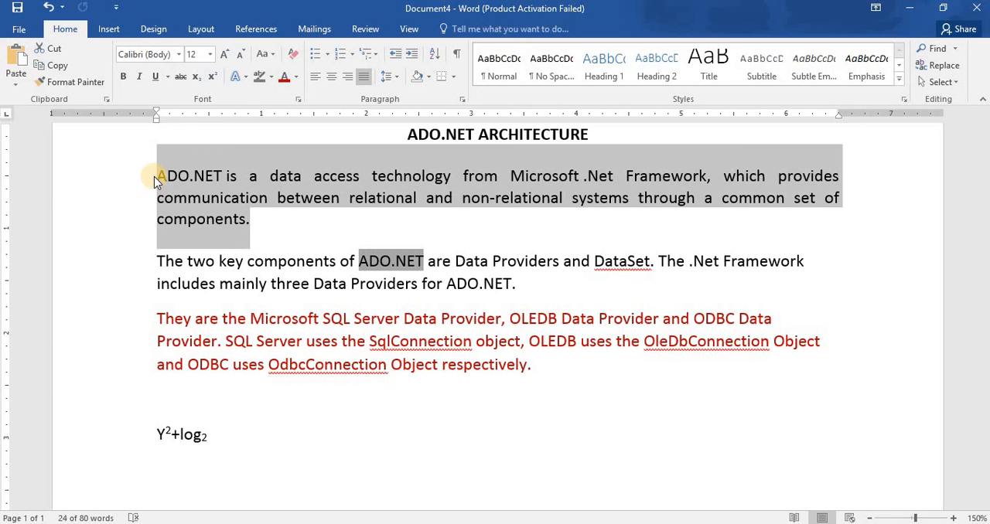
{"action": "left_click", "coordinate": [454, 78]}
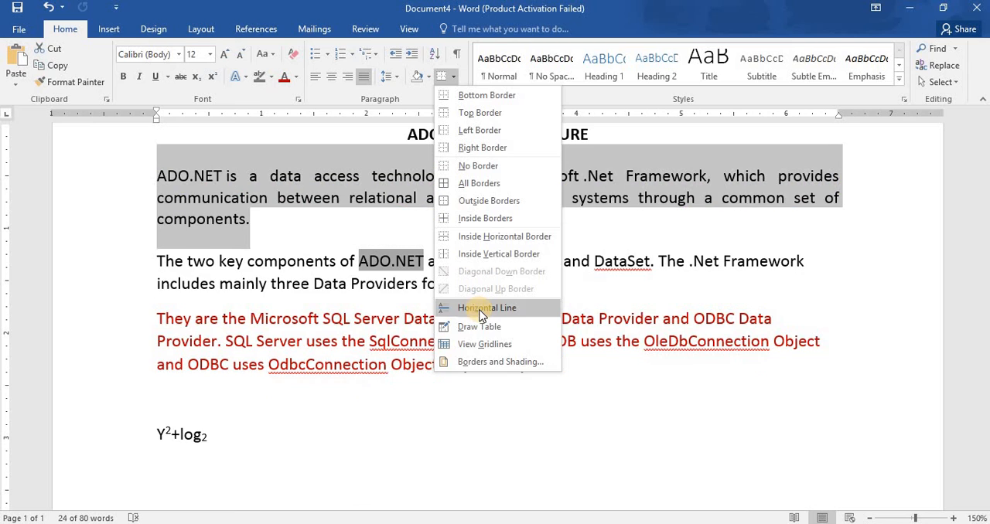
{"action": "left_click", "coordinate": [494, 362]}
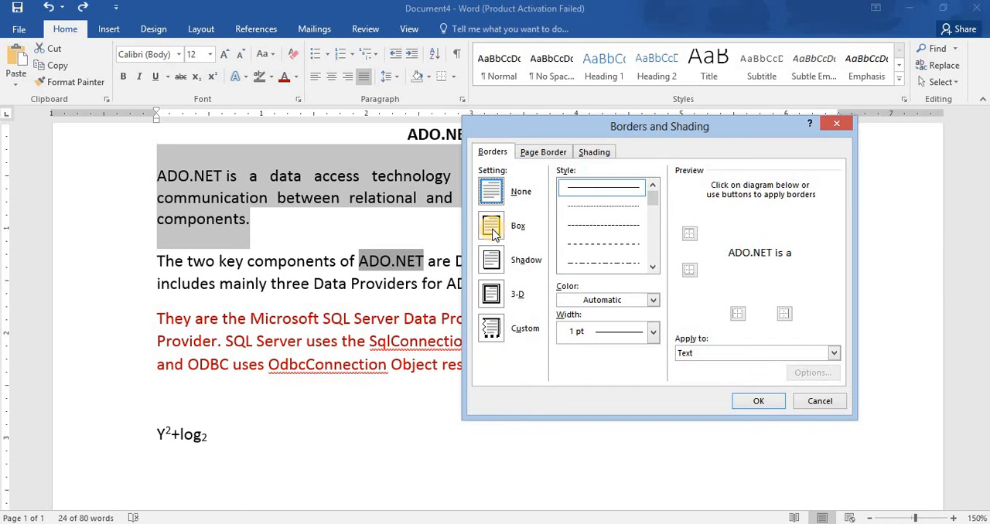
Try a dashed Box border, 1 ½ pt wide in Blue-Gray, Text 2, on the first body paragraph's text and undo it.
{"action": "left_click", "coordinate": [492, 226]}
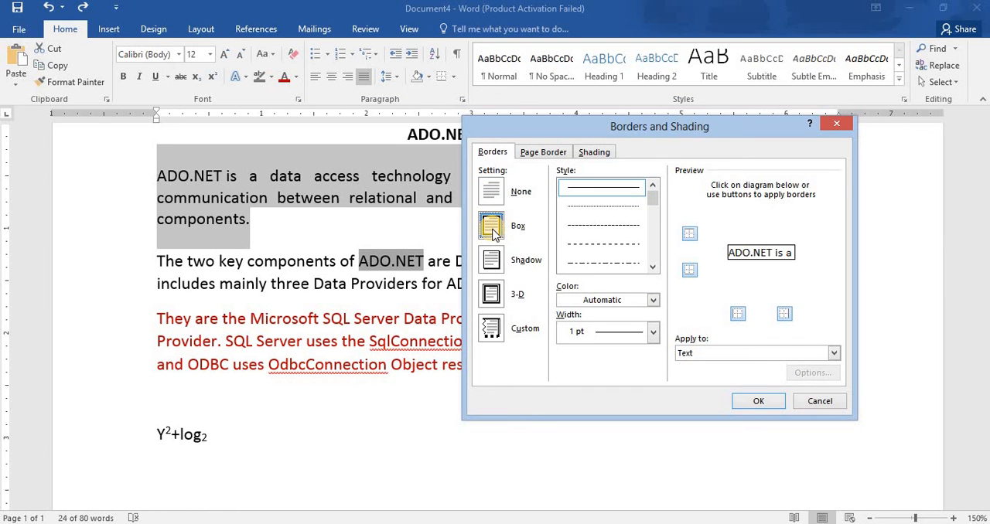
{"action": "left_click", "coordinate": [602, 244]}
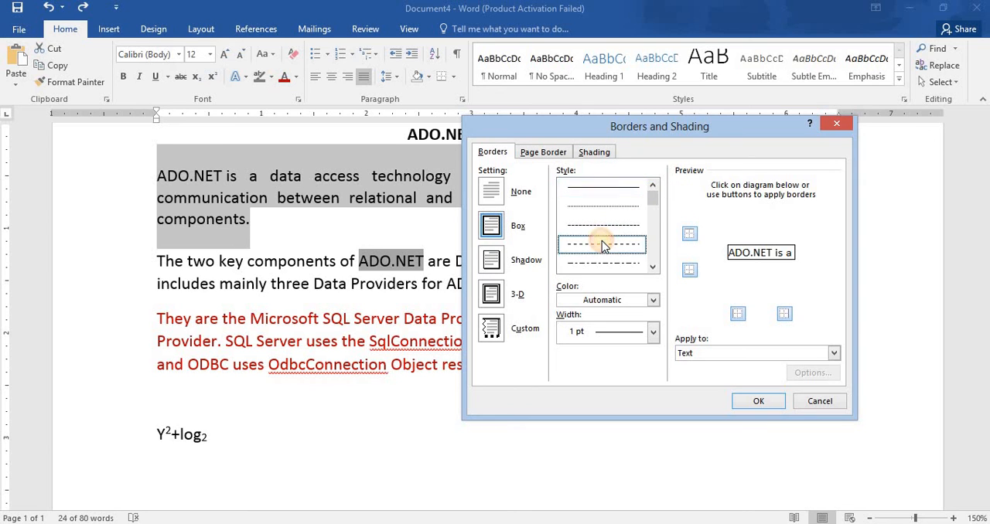
{"action": "left_click", "coordinate": [653, 334]}
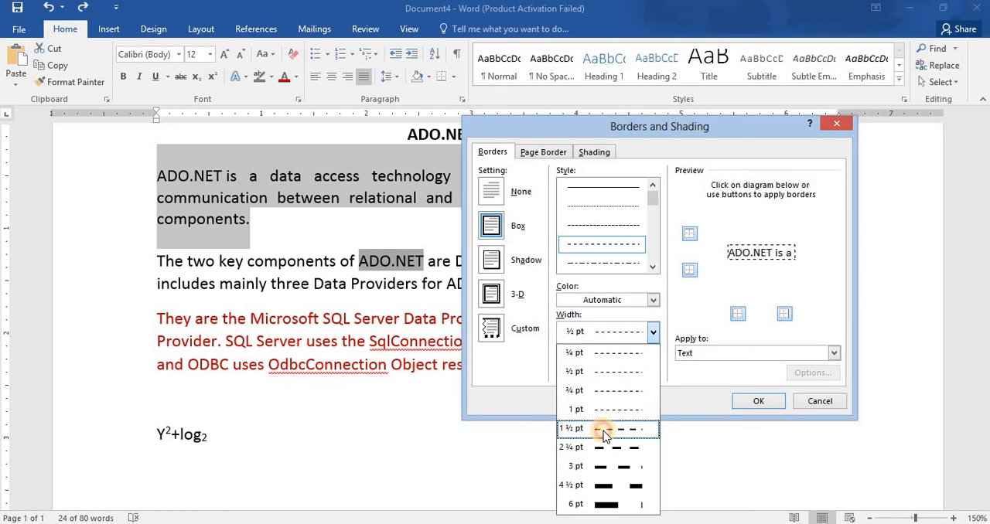
{"action": "left_click", "coordinate": [611, 430]}
{"action": "left_click", "coordinate": [654, 303]}
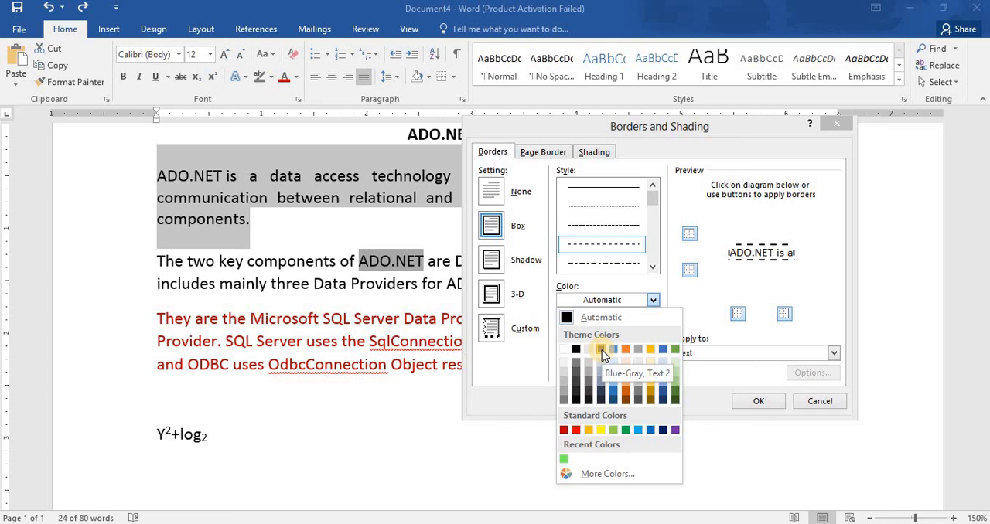
{"action": "left_click", "coordinate": [601, 351]}
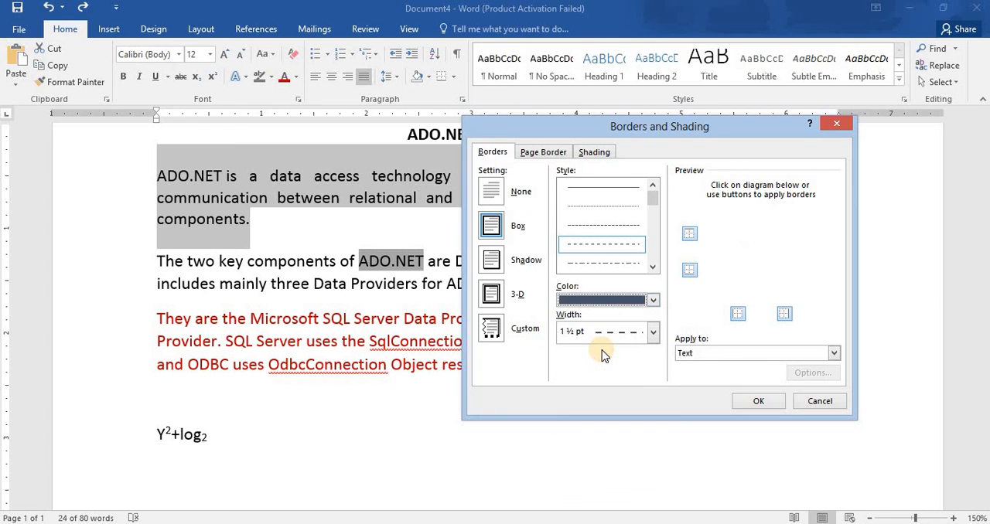
{"action": "left_click", "coordinate": [758, 402]}
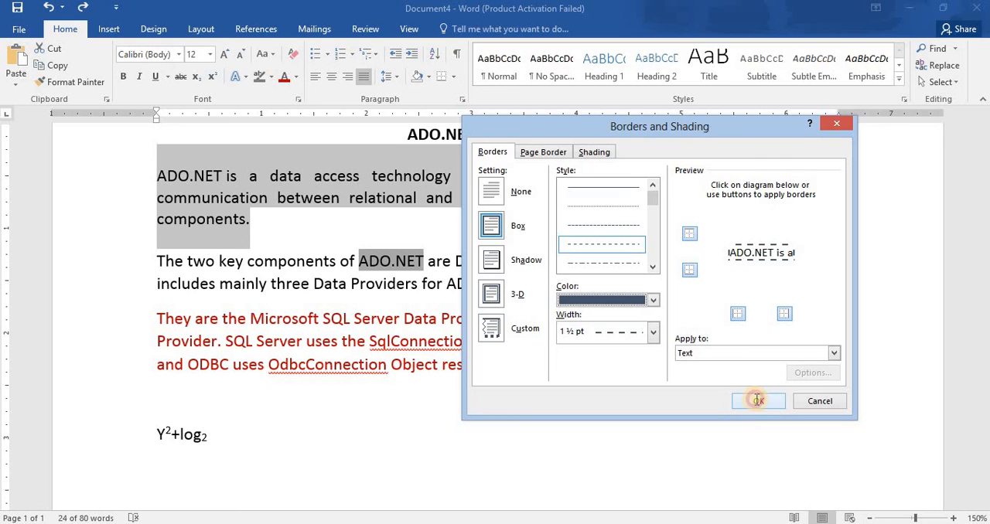
{"action": "left_click", "coordinate": [758, 402]}
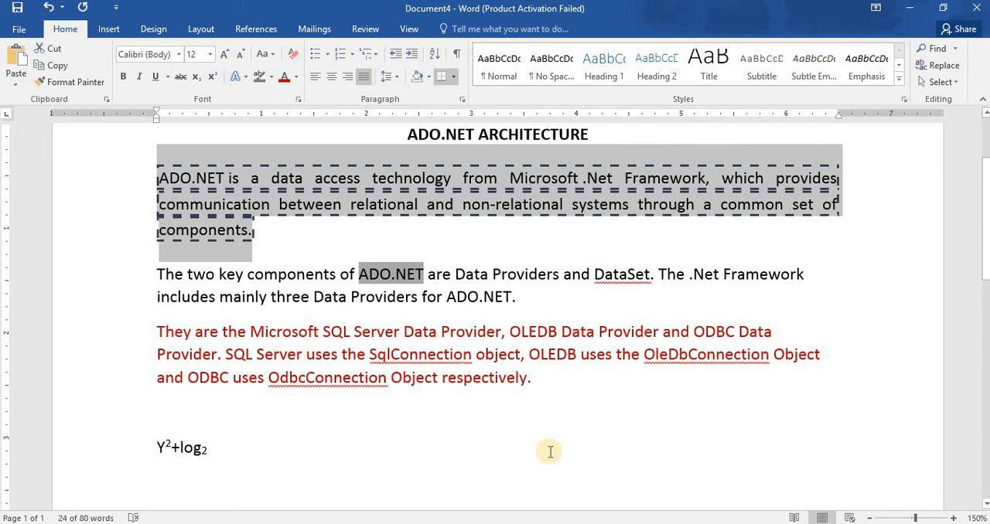
{"action": "key", "text": "ctrl+z"}
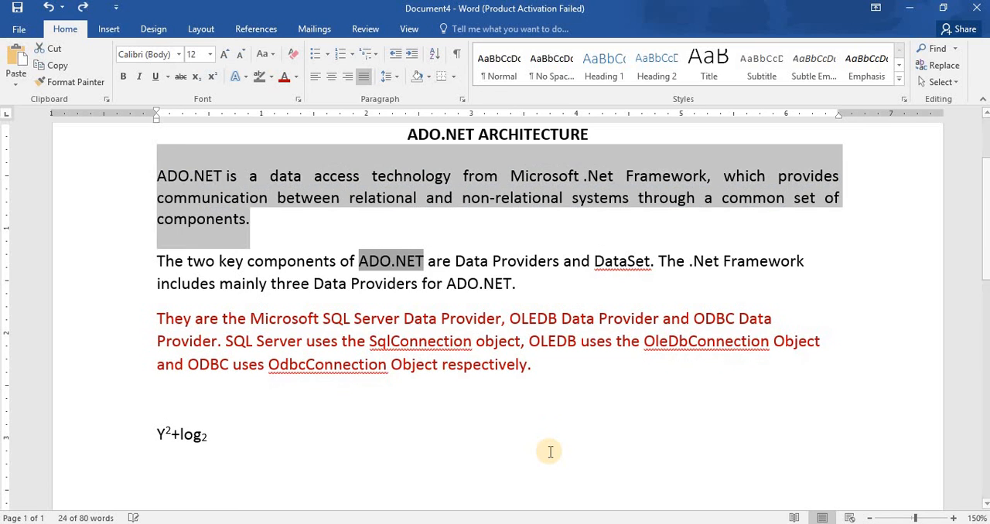
Open the Borders and Shading settings for the first body paragraph and choose a Shadow border with a double line 1 ½ pt wide.
{"action": "left_click", "coordinate": [453, 76]}
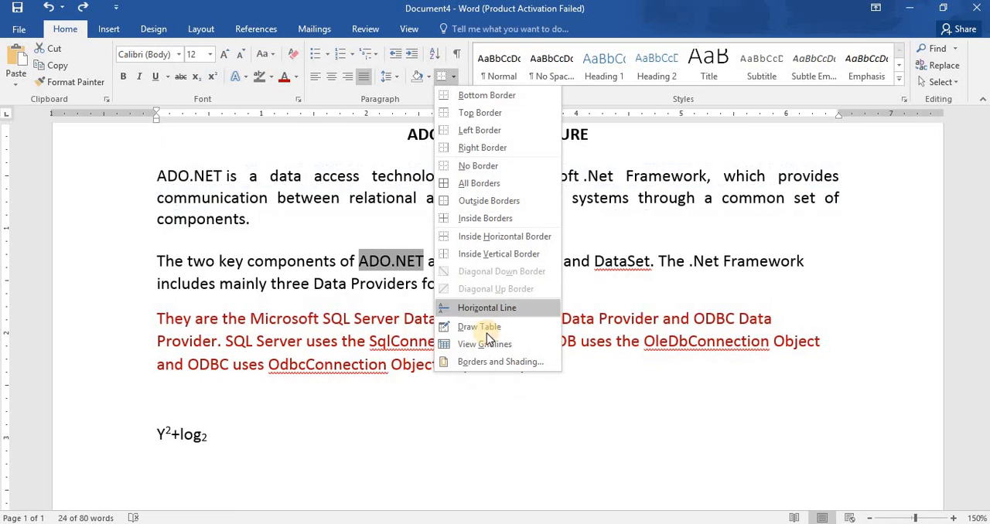
{"action": "left_click", "coordinate": [484, 362]}
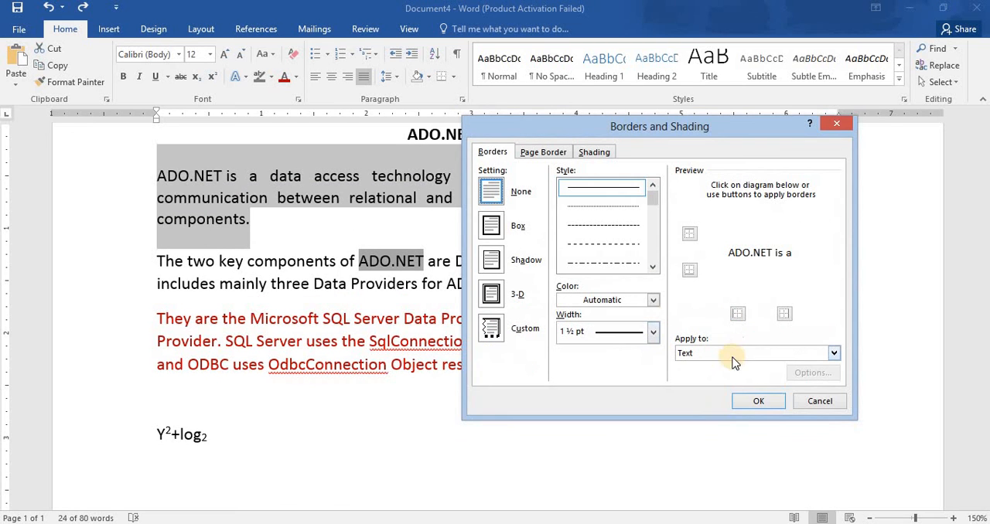
{"action": "left_click", "coordinate": [492, 262]}
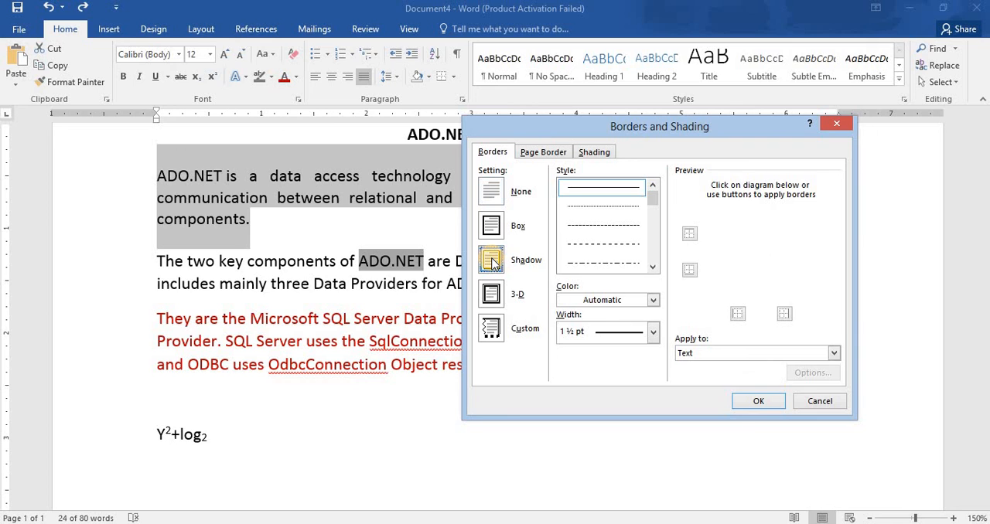
{"action": "left_click", "coordinate": [653, 266]}
{"action": "left_click", "coordinate": [654, 266]}
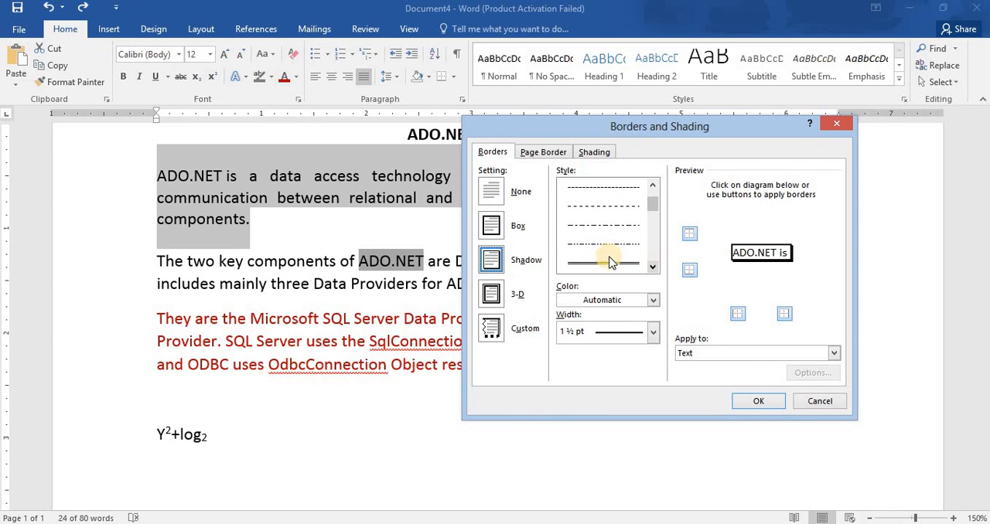
{"action": "left_click", "coordinate": [605, 263]}
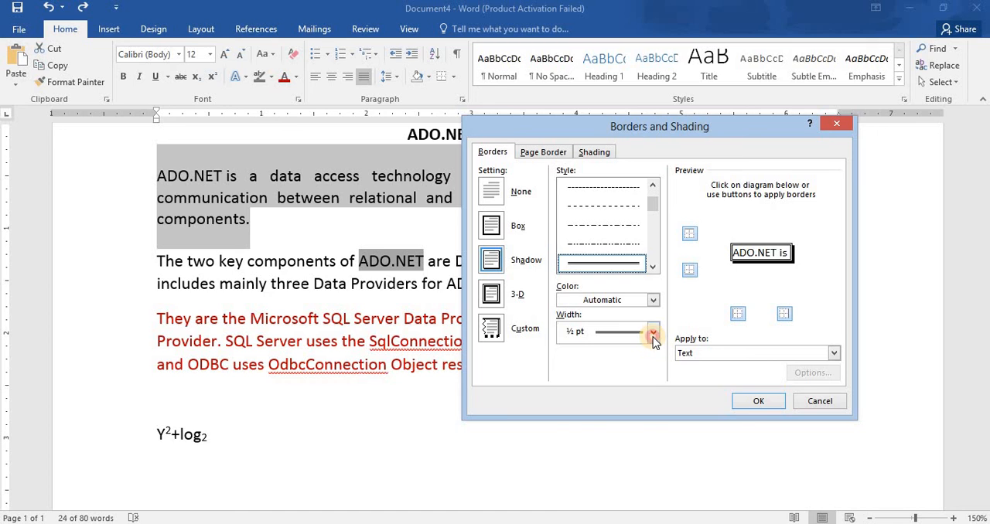
{"action": "left_click", "coordinate": [653, 333]}
{"action": "left_click", "coordinate": [602, 408]}
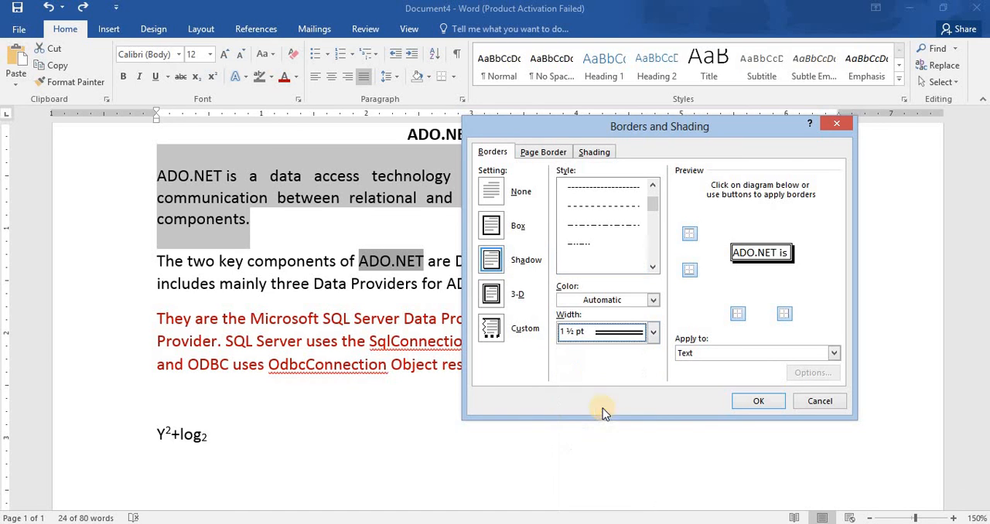
Color the shadow border Blue-Gray, Text 2, and apply it to the whole paragraph.
{"action": "left_click", "coordinate": [655, 300]}
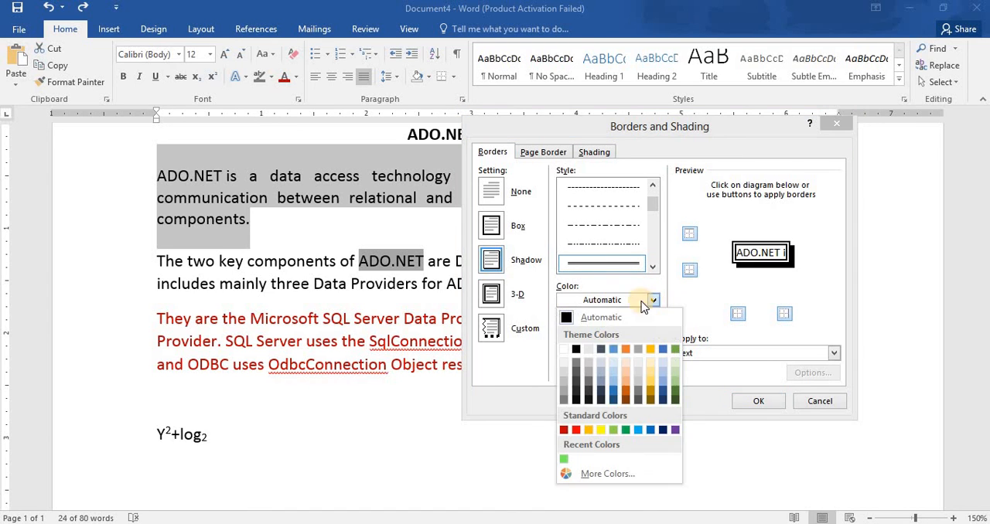
{"action": "left_click", "coordinate": [603, 350]}
{"action": "left_click", "coordinate": [835, 354]}
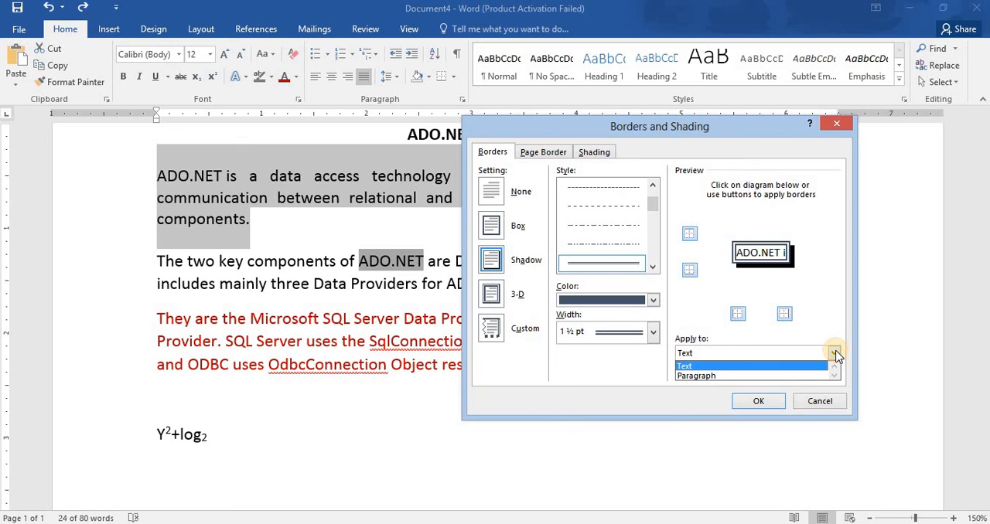
{"action": "left_click", "coordinate": [762, 377]}
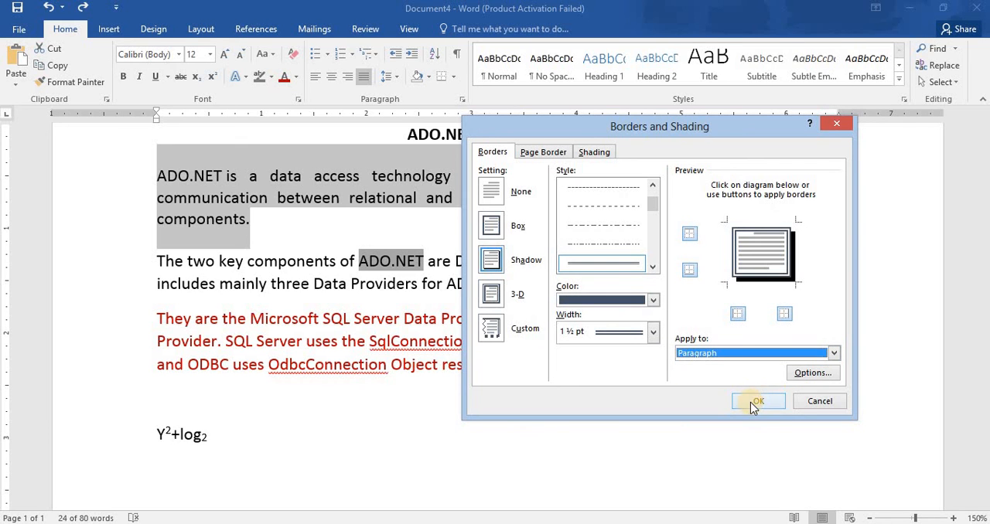
{"action": "left_click", "coordinate": [755, 404]}
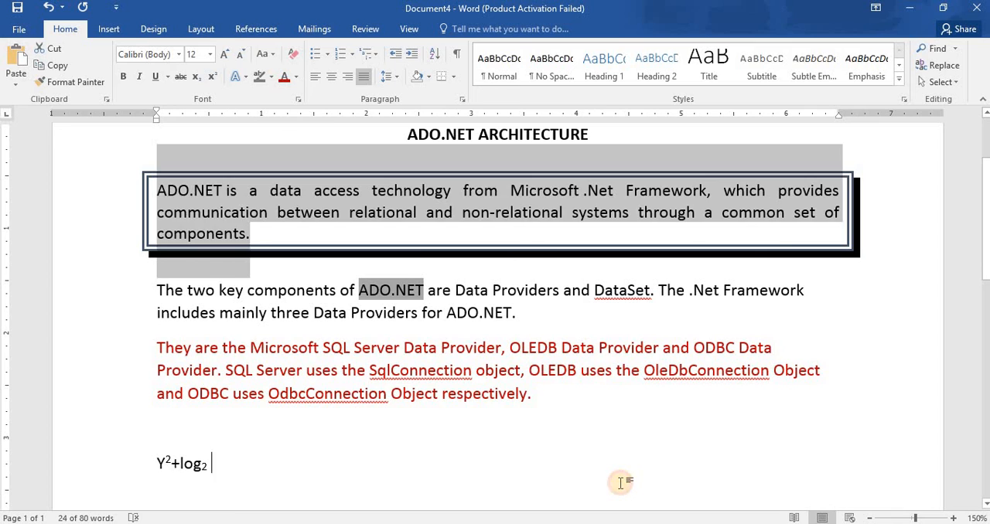
Remove the empty paragraph above the Y²+log₂ formula.
{"action": "left_click", "coordinate": [620, 483]}
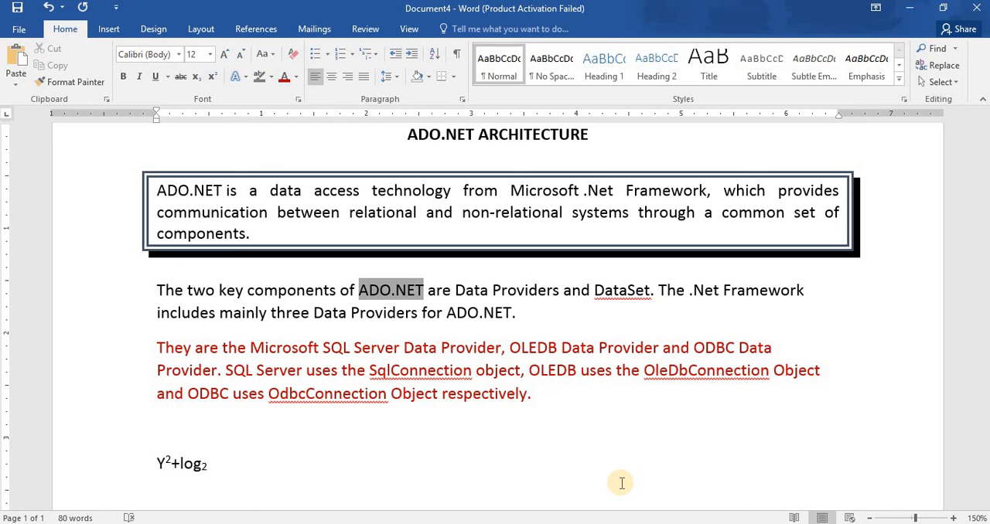
{"action": "key", "text": "Home"}
{"action": "key", "text": "BackSpace"}
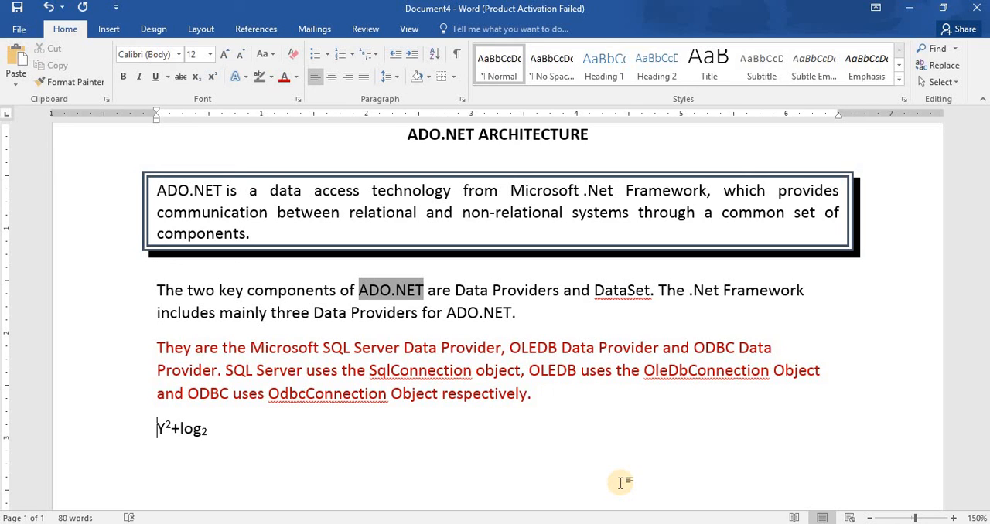
Add the line "Computer Items" below the formula, with its spelling corrected.
{"action": "left_click", "coordinate": [620, 484]}
{"action": "type", "text": "Coputer"}
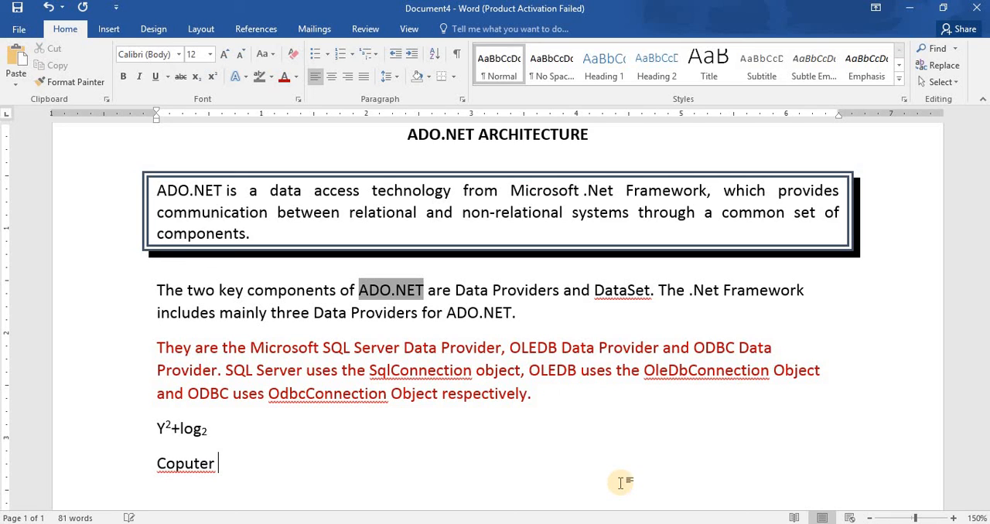
{"action": "type", "text": " Items"}
{"action": "key", "text": "Left"}
{"action": "key", "text": "Left"}
{"action": "key", "text": "Left"}
{"action": "key", "text": "Left"}
{"action": "key", "text": "Left"}
{"action": "key", "text": "Left"}
{"action": "key", "text": "Left"}
{"action": "key", "text": "Left"}
{"action": "key", "text": "Left"}
{"action": "key", "text": "Left"}
{"action": "key", "text": "Left"}
{"action": "key", "text": "Left"}
{"action": "key", "text": "Right"}
{"action": "type", "text": "m"}
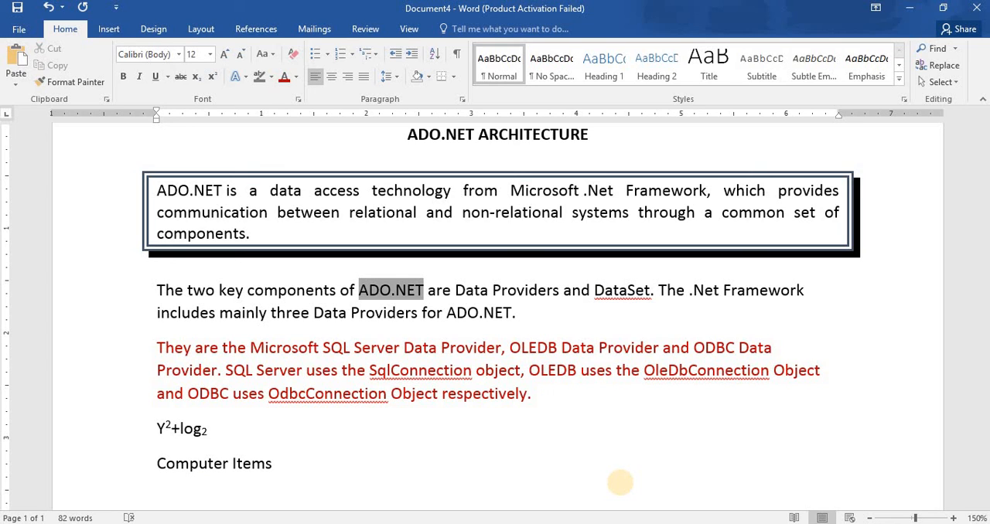
Enter Keyboard, Mouse and Monitor on separate lines below Computer Items, followed by blank lines.
{"action": "key", "text": "Return"}
{"action": "type", "text": "Keyboard"}
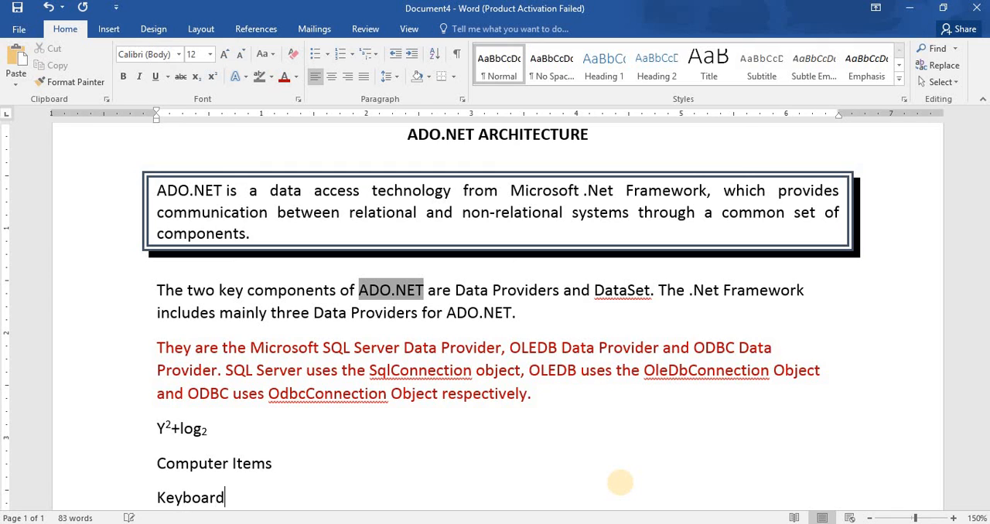
{"action": "key", "text": "Return"}
{"action": "type", "text": "Mo"}
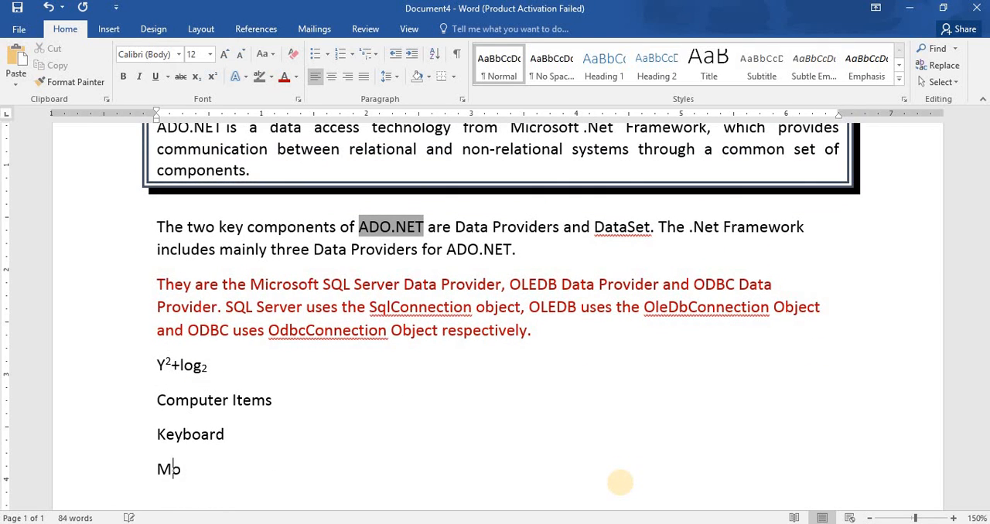
{"action": "type", "text": "use"}
{"action": "key", "text": "Return"}
{"action": "type", "text": "Mon"}
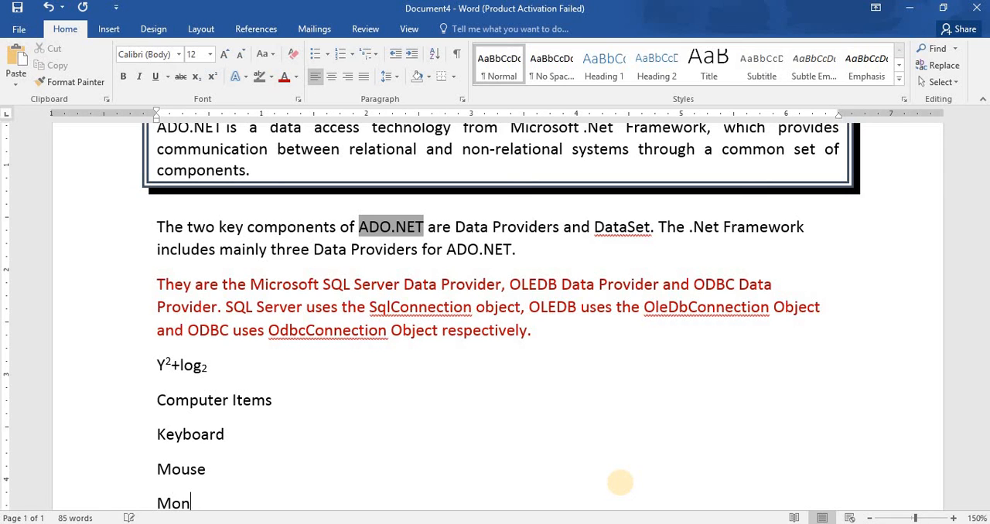
{"action": "type", "text": "itor"}
{"action": "key", "text": "Return"}
{"action": "key", "text": "Return"}
{"action": "key", "text": "Return"}
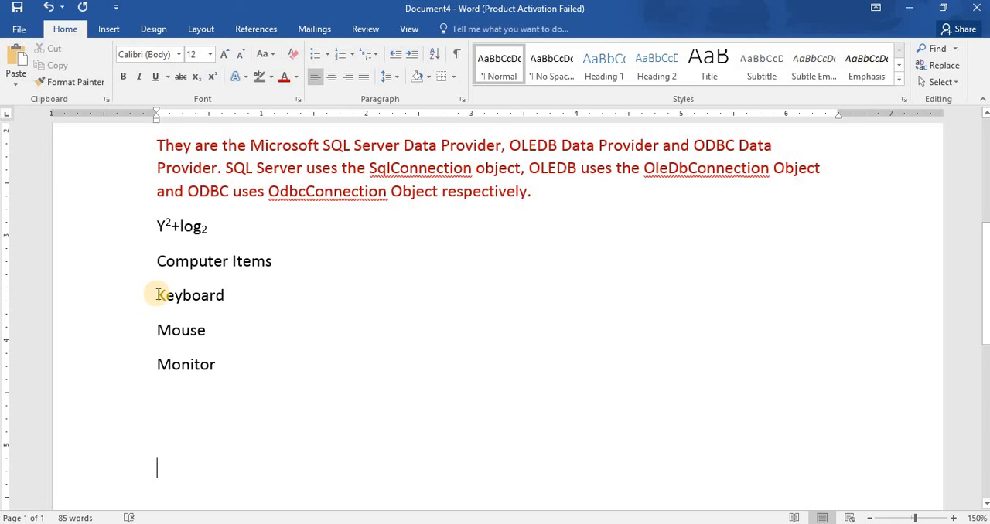
Number the Keyboard, Mouse and Monitor lines as a list with the a., b., c. format.
{"action": "left_click_drag", "start_coordinate": [157, 295], "coordinate": [227, 372]}
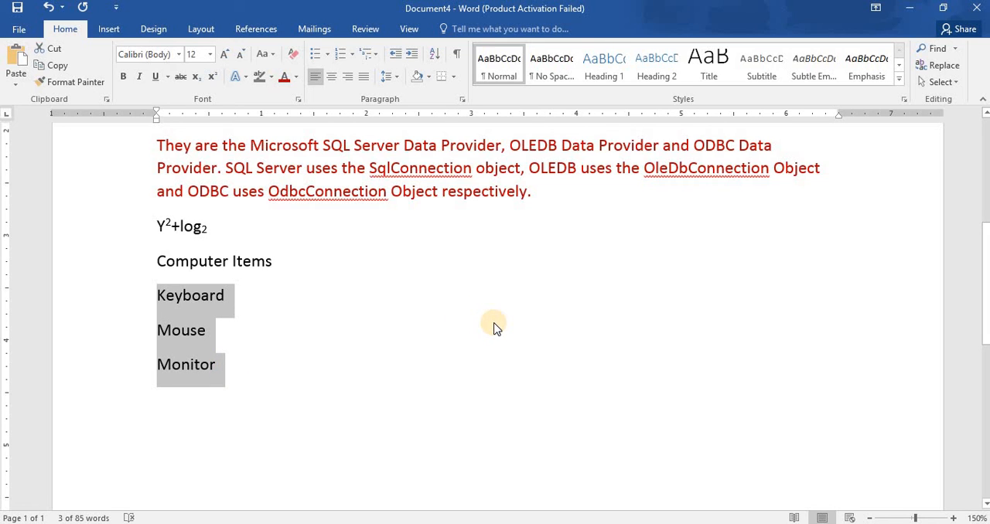
{"action": "left_click", "coordinate": [351, 57]}
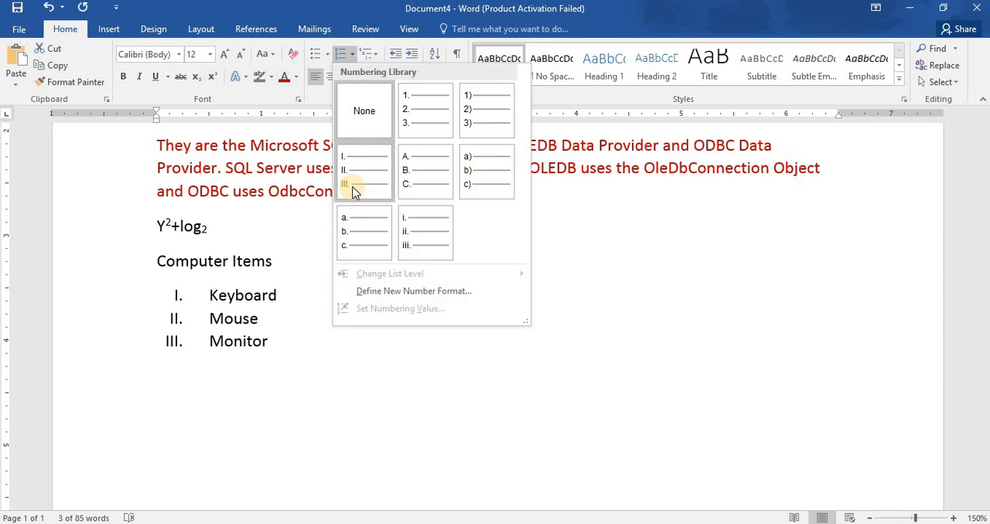
{"action": "left_click", "coordinate": [349, 234]}
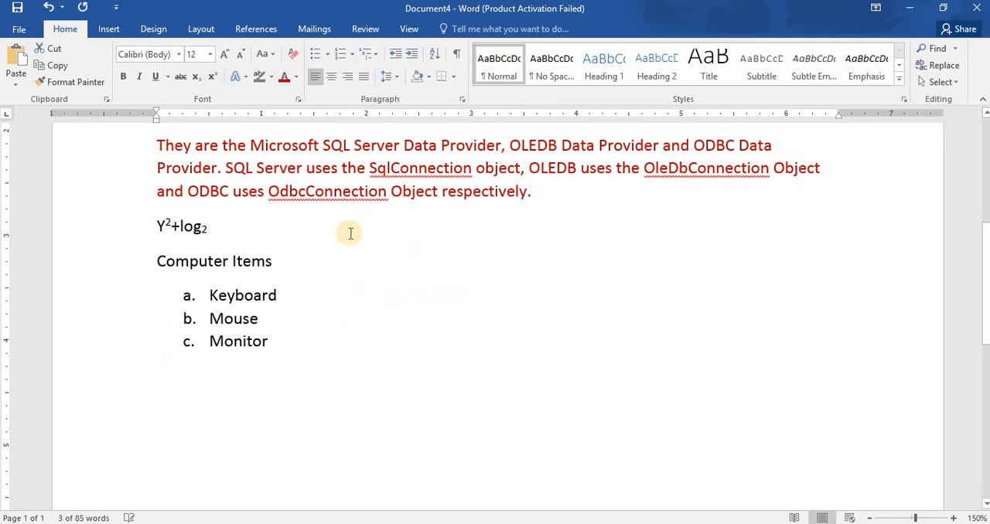
Insert a line below the Keyboard item and number it as an indented sub-list with the i., ii., iii. format.
{"action": "left_click", "coordinate": [327, 302]}
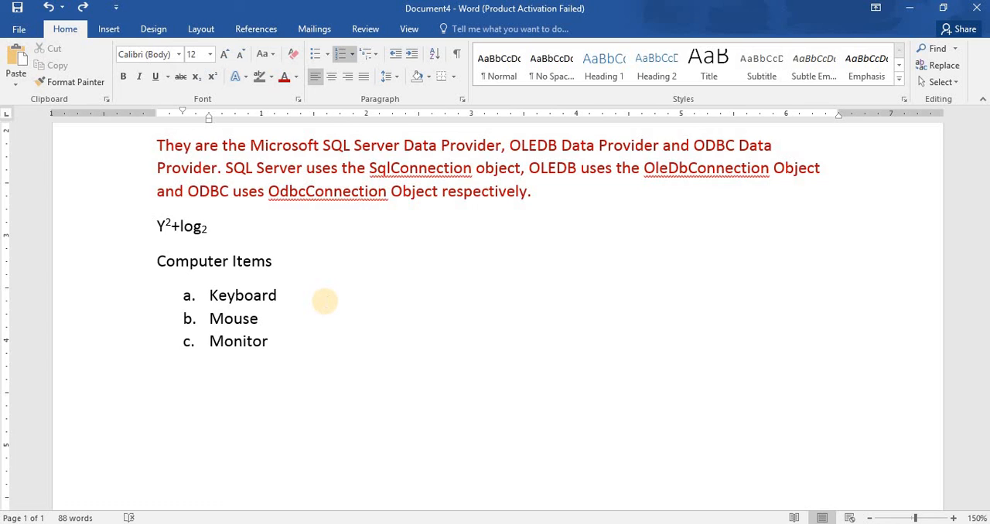
{"action": "key", "text": "Return"}
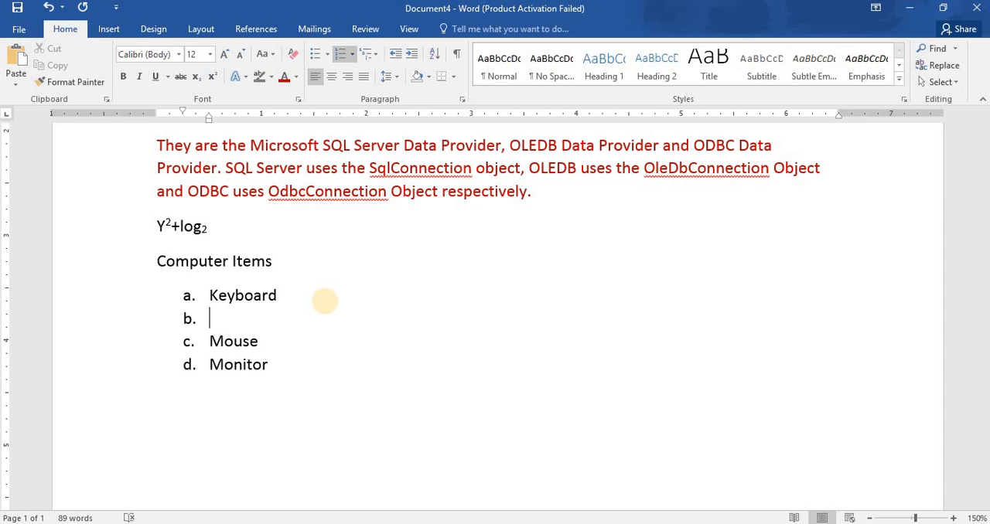
{"action": "key", "text": "BackSpace"}
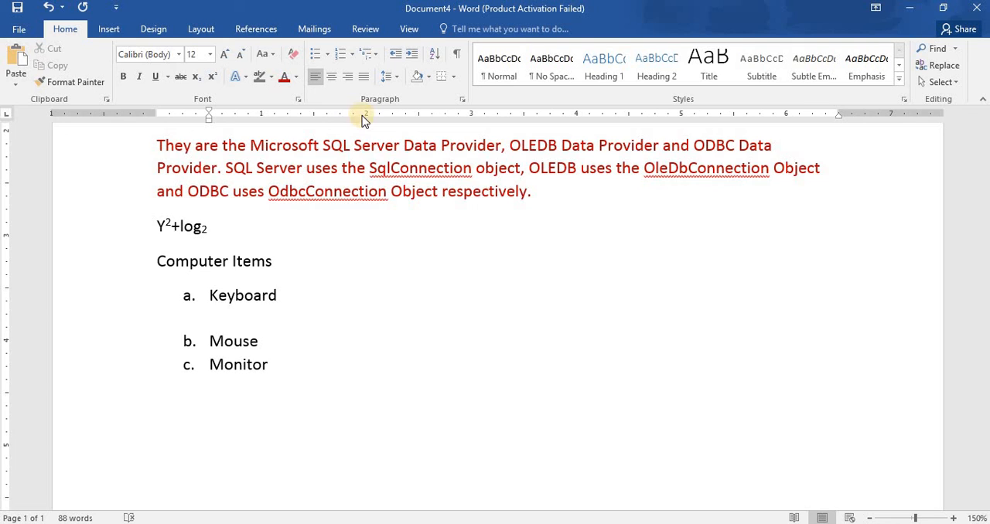
{"action": "left_click", "coordinate": [352, 56]}
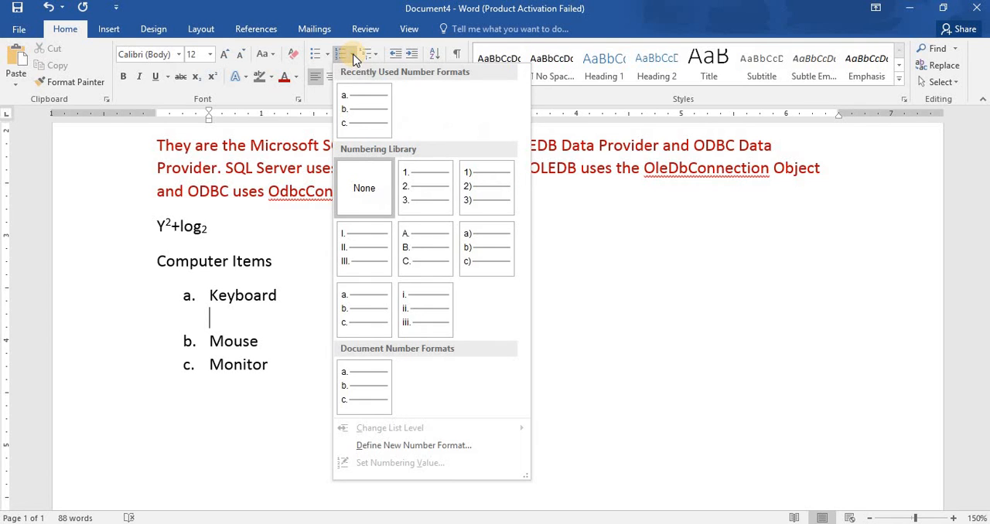
{"action": "left_click", "coordinate": [417, 317]}
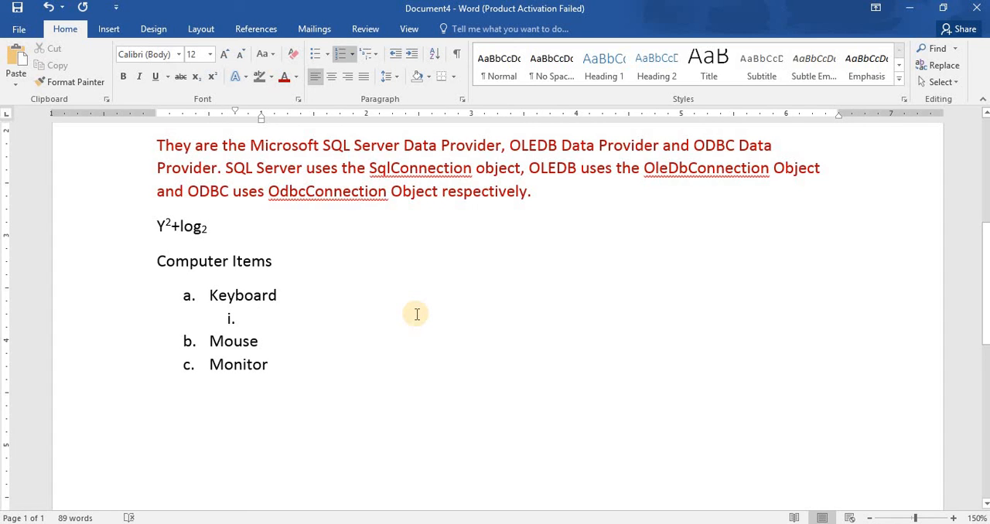
Enter Dell and IBM as sub-items under Keyboard and return to the end of the document.
{"action": "type", "text": "Dell"}
{"action": "key", "text": "Return"}
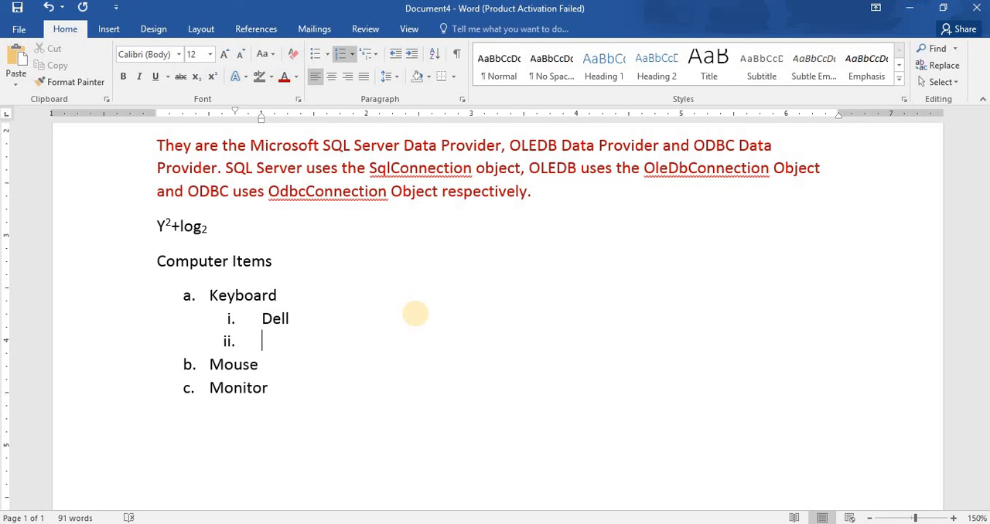
{"action": "type", "text": "IBM"}
{"action": "key", "text": "ctrl+End"}
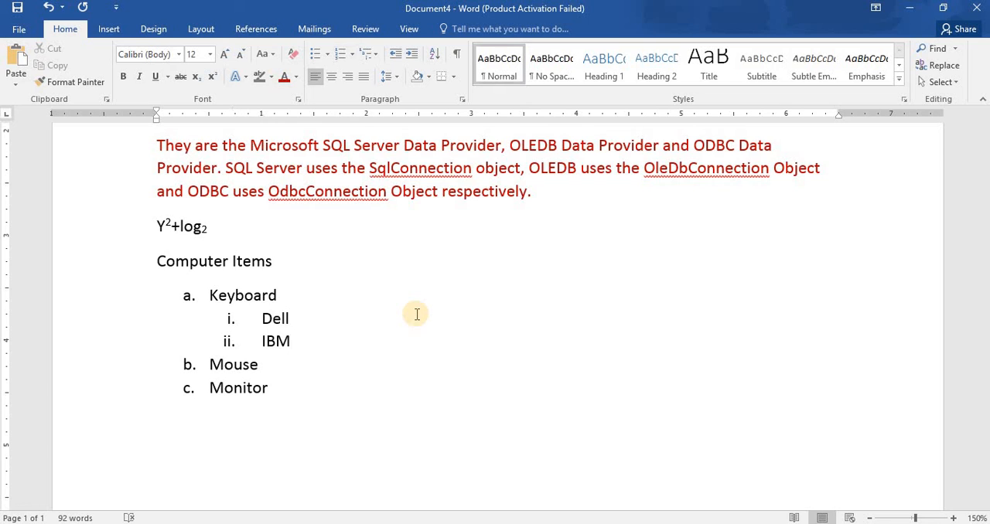